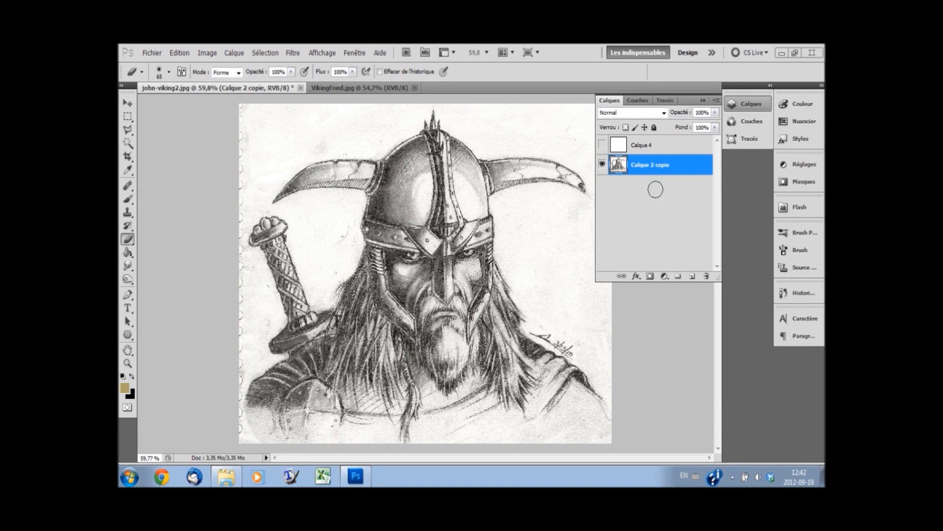
Step: View the coloured reference in VikingFond.jpg, and duplicate the sketch layer Calque 2 copie in john-viking2.jpg
click(364, 92)
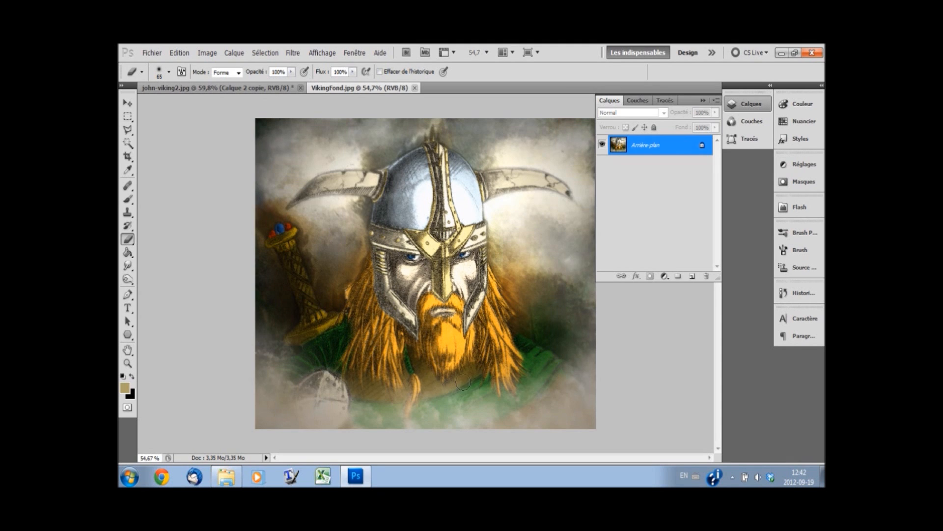
click(241, 91)
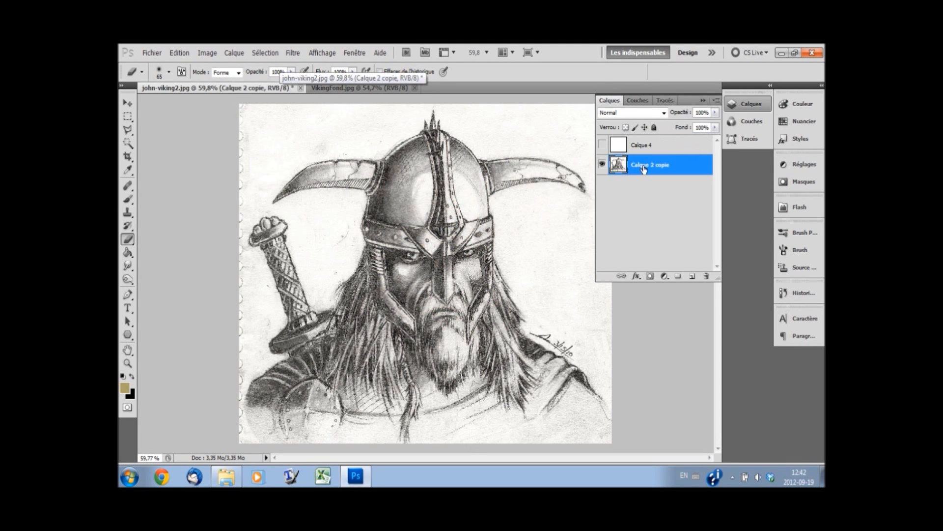
right_click(644, 169)
click(676, 217)
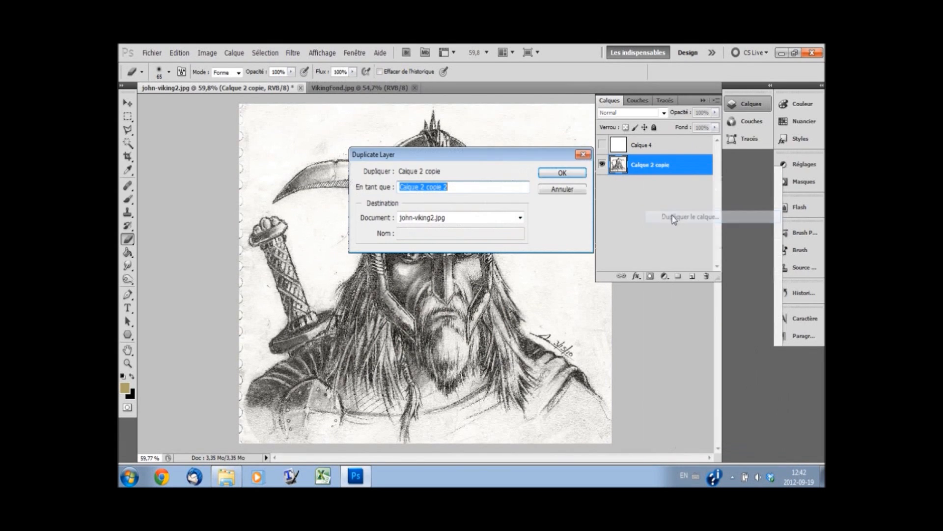
click(565, 172)
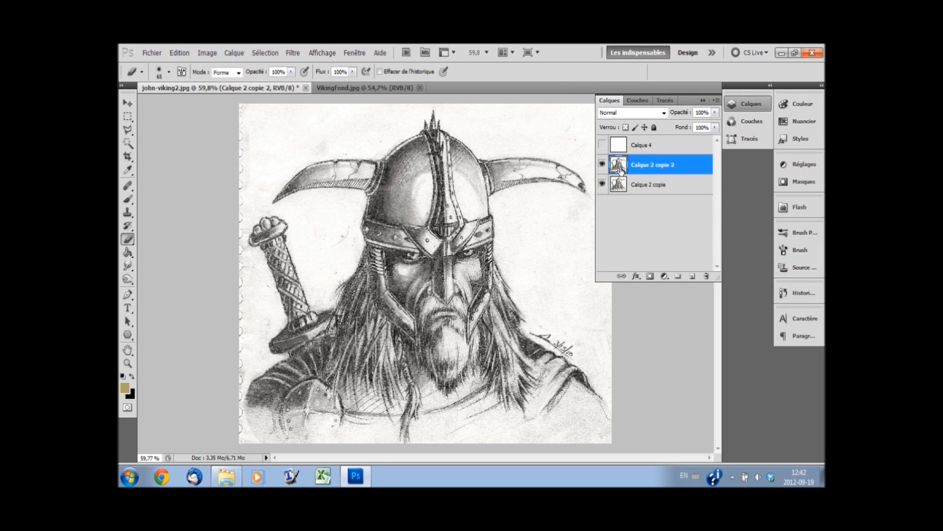
Step: Place the duplicated sketch layer above Calque 4, with Calque 2 copie hidden and the white Calque 4 visible
click(602, 184)
drag(652, 169, 642, 145)
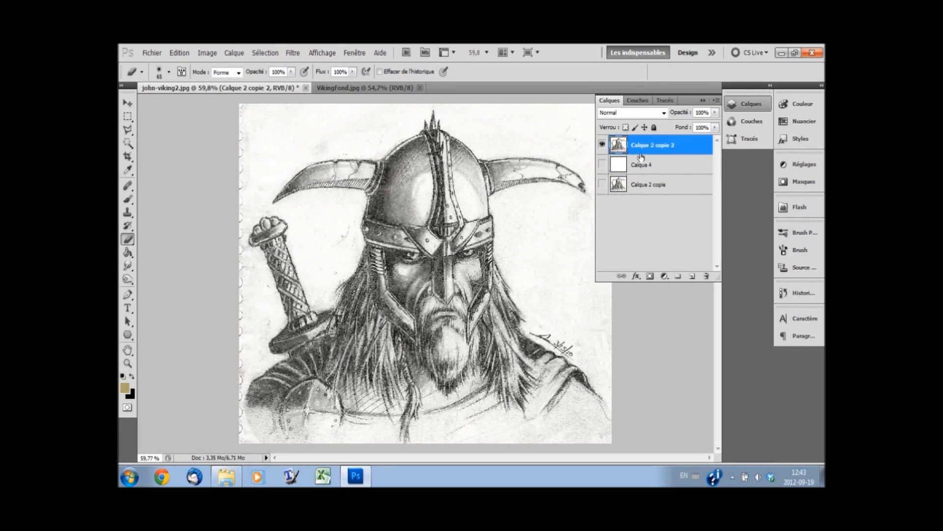
click(611, 170)
click(602, 165)
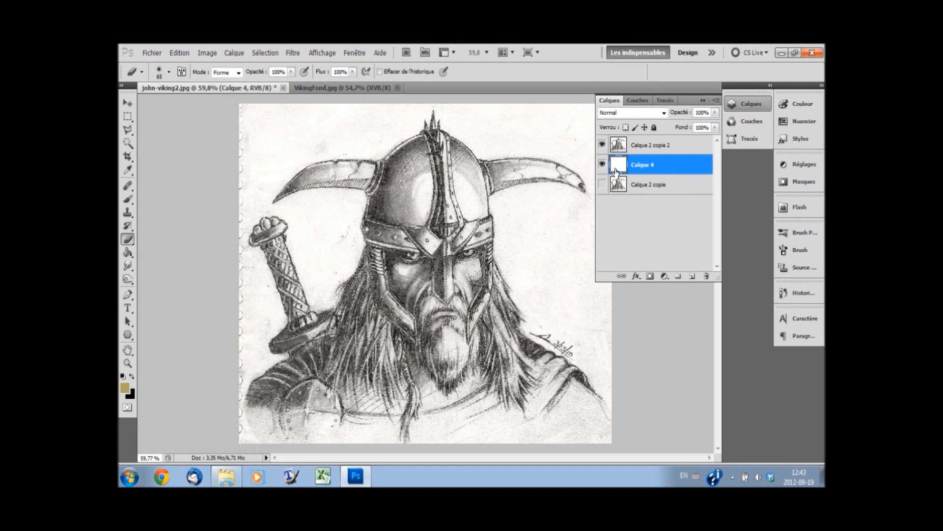
click(636, 150)
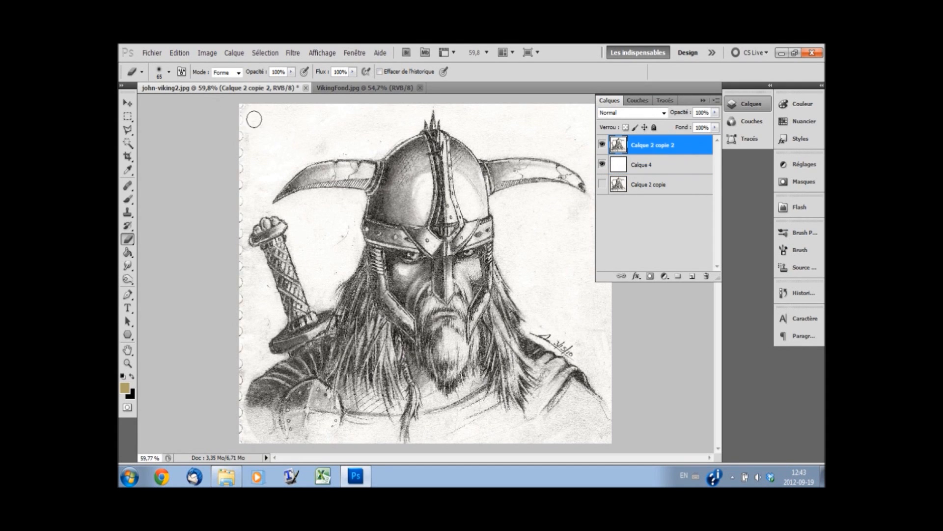
Step: Erase the paper texture in the upper-left corner of Calque 2 copie 2, hiding Calque 4 only while erasing
click(603, 165)
mouse_move(246, 113)
mouse_down()
mouse_move(251, 142)
mouse_move(255, 117)
mouse_up()
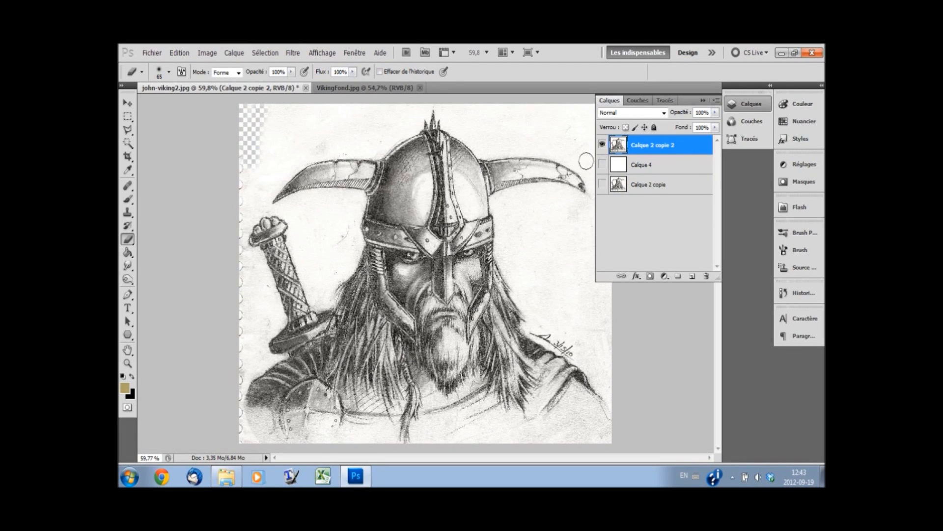
click(602, 165)
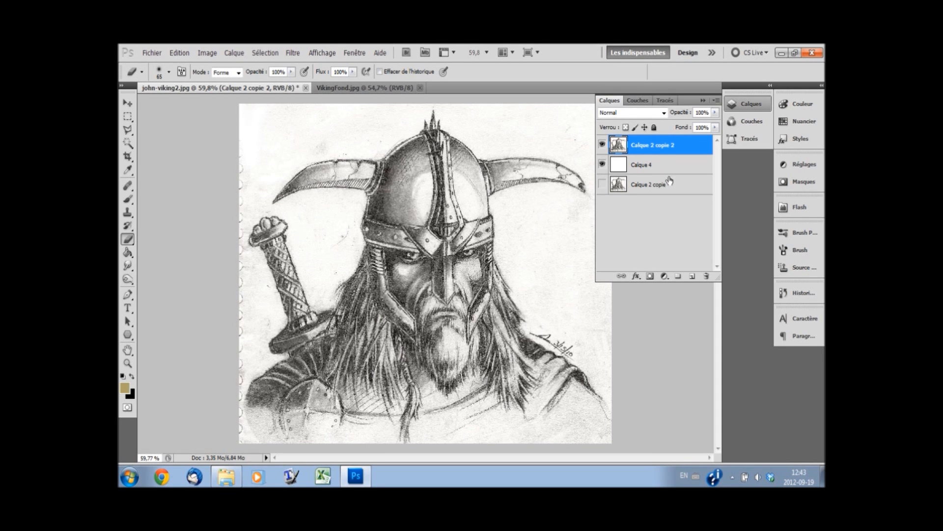
Step: Add an empty layer directly beneath Calque 2 copie 2 and set the blend mode of Calque 2 copie 2 to Produit
click(692, 276)
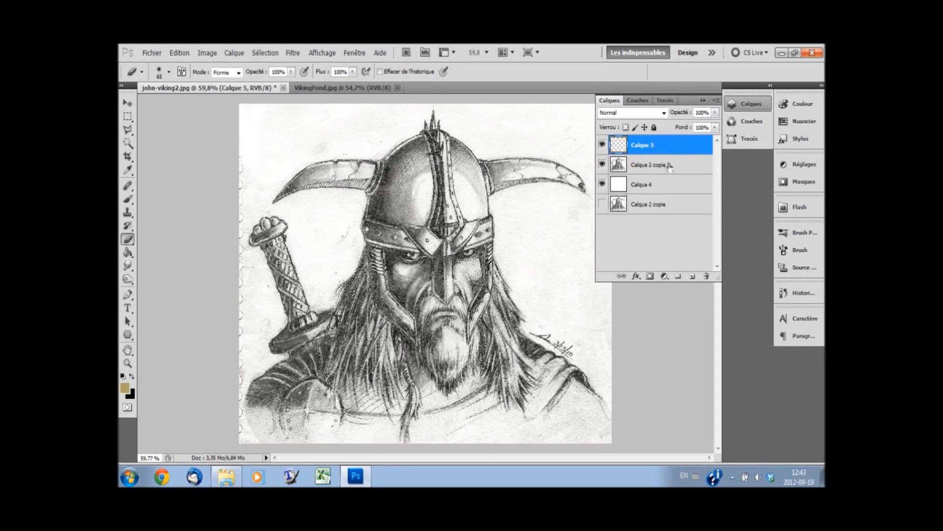
drag(660, 147, 655, 178)
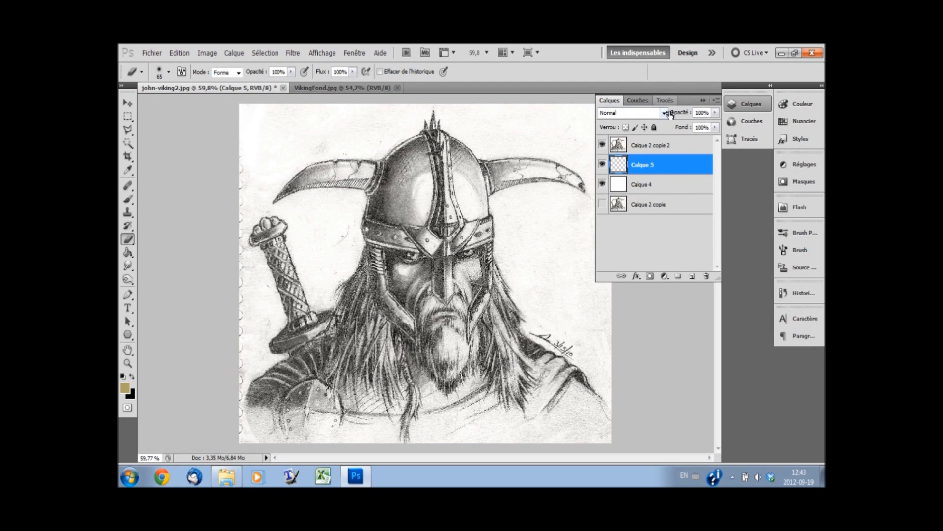
click(660, 148)
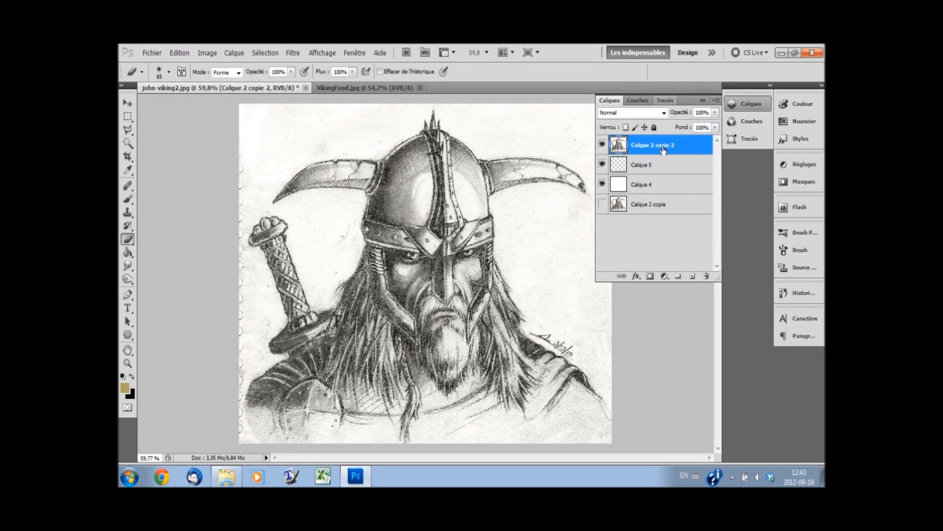
click(664, 114)
click(631, 157)
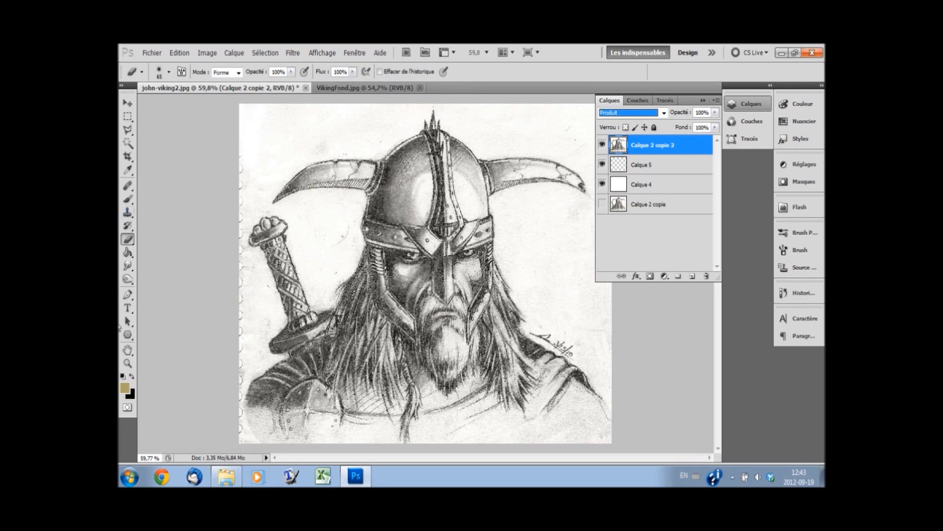
Step: Set the foreground colour to a light blue
click(123, 389)
drag(645, 236, 645, 218)
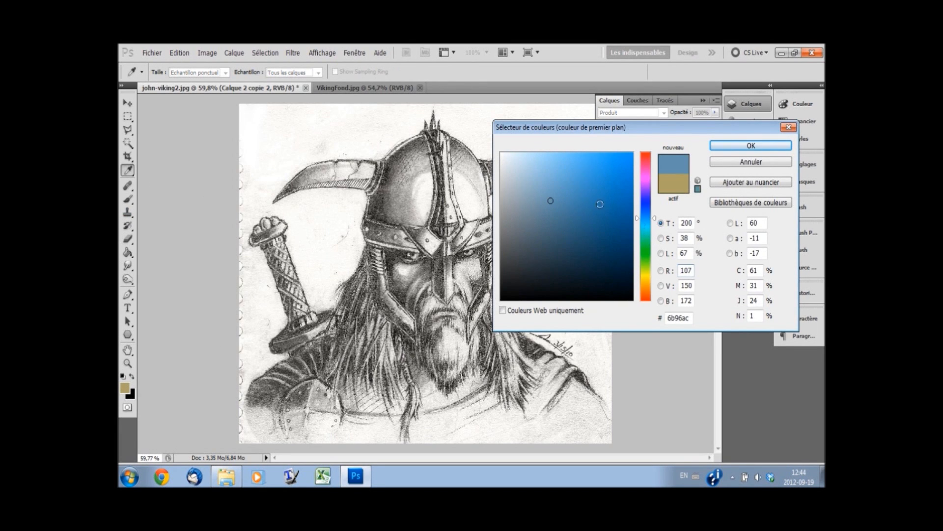
drag(514, 165, 527, 155)
click(751, 145)
drag(416, 195, 427, 176)
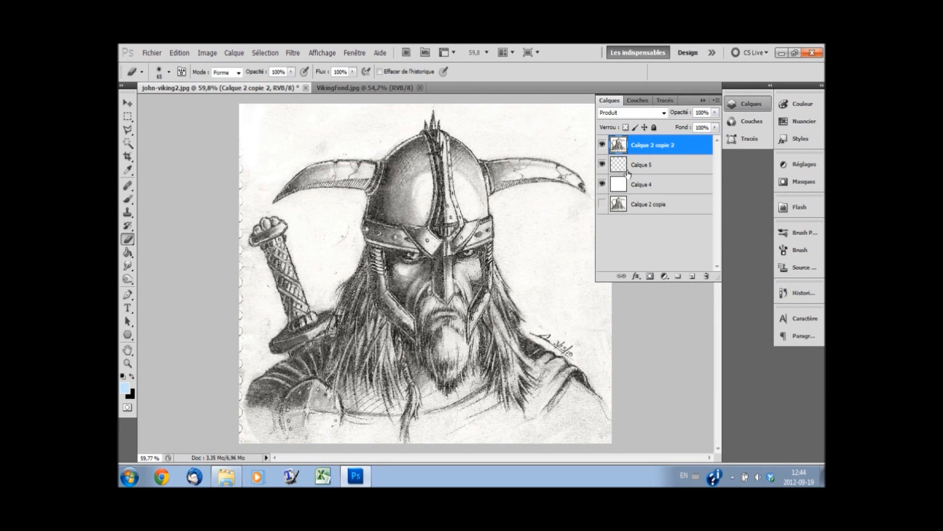
Step: Paint the left half of the helmet dome light blue on Calque 5 with a soft 65 px brush
click(641, 166)
click(127, 202)
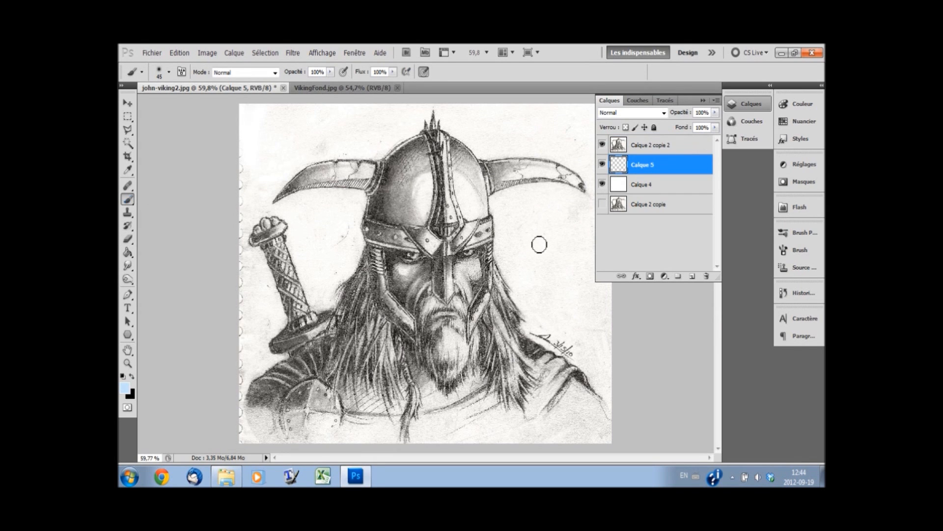
click(169, 74)
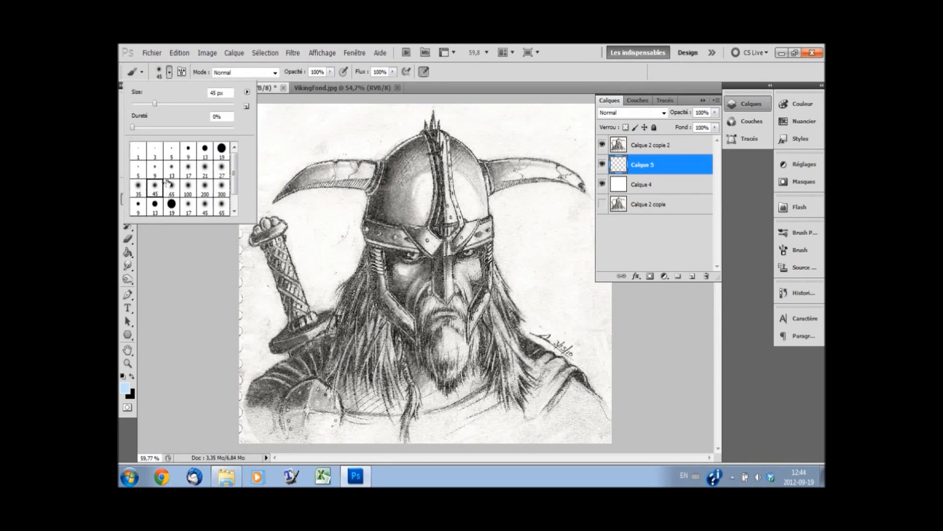
click(176, 189)
mouse_move(421, 209)
mouse_down()
mouse_move(416, 141)
mouse_move(395, 157)
mouse_move(396, 175)
mouse_move(419, 212)
mouse_move(381, 215)
mouse_move(374, 196)
mouse_move(399, 207)
mouse_move(422, 188)
mouse_up()
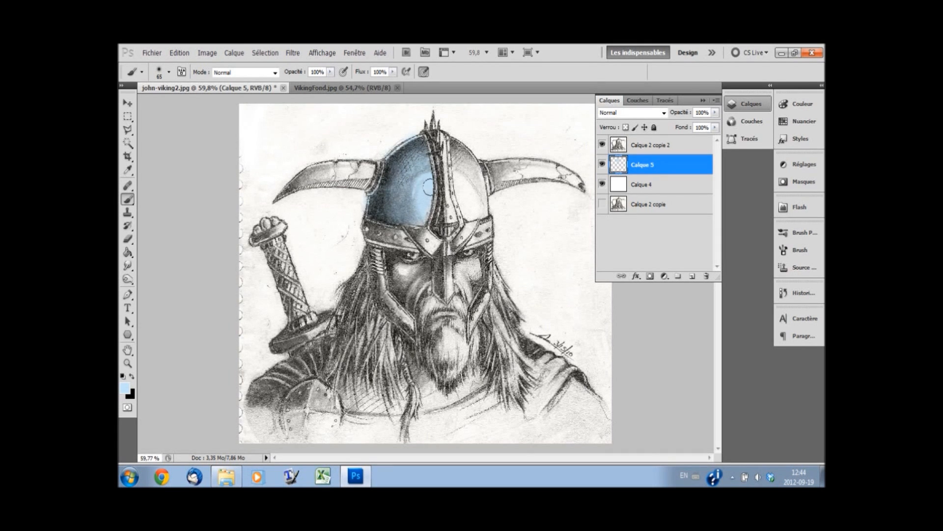
Step: Check the blue paint with the sketch layer toggled off and on, and paint the right half of the helmet dome
click(602, 145)
click(602, 145)
click(602, 145)
click(603, 145)
click(417, 156)
mouse_move(467, 202)
mouse_down()
mouse_move(456, 151)
mouse_move(483, 209)
mouse_move(467, 170)
mouse_up()
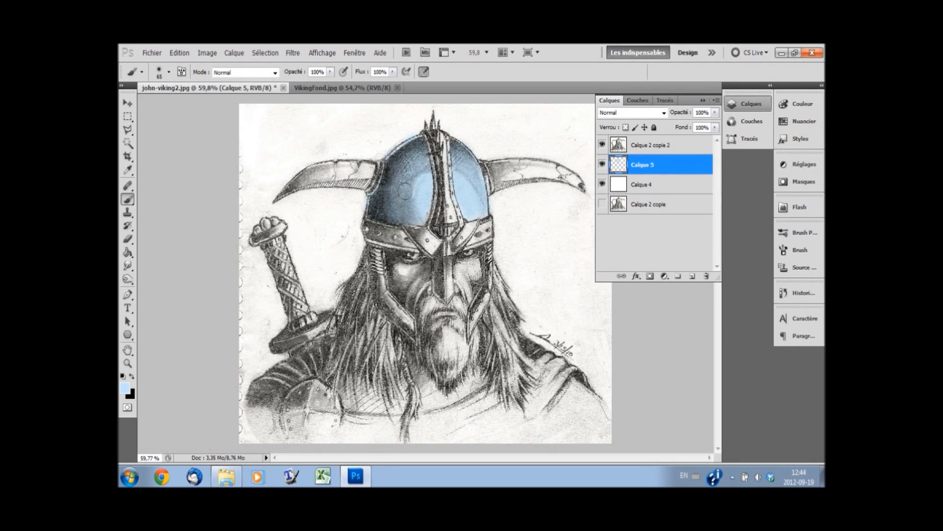
Step: Add a new layer above Calque 5 and set the foreground colour to the pale khaki #ced399
click(692, 276)
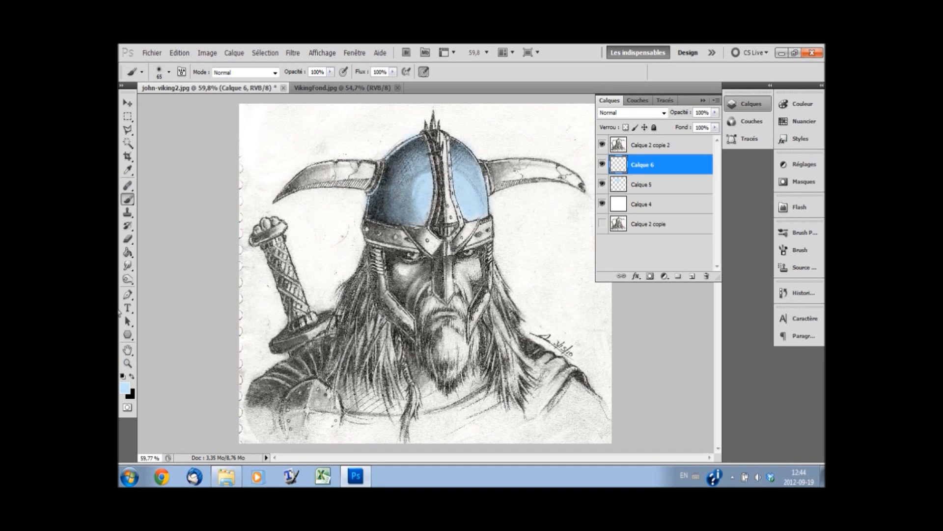
click(125, 387)
click(645, 273)
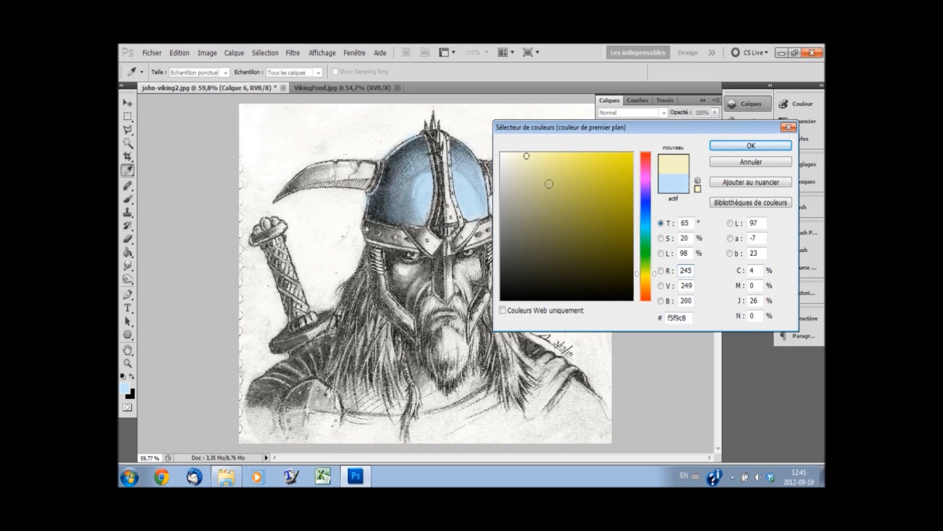
click(540, 170)
drag(540, 169, 536, 177)
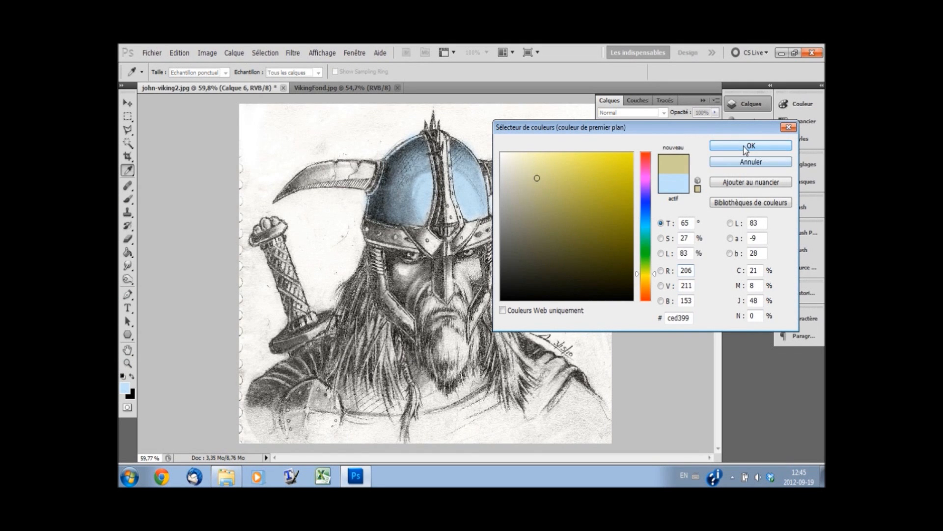
click(758, 148)
Step: Paint the helmet's central crest, top spikes, V-shaped brow plate and nose guard pale khaki on Calque 6
drag(452, 219, 437, 135)
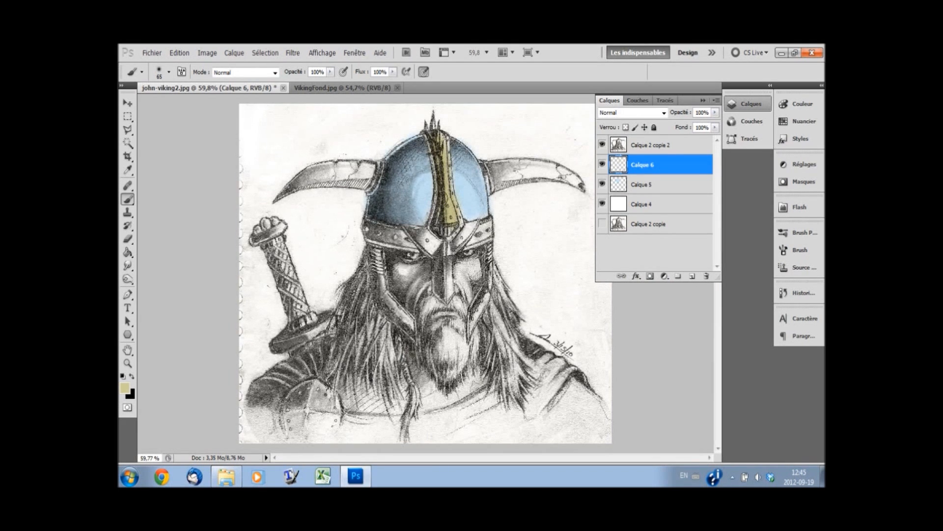
mouse_move(453, 217)
mouse_down()
mouse_move(459, 231)
mouse_move(471, 227)
mouse_move(442, 253)
mouse_move(448, 289)
mouse_move(436, 242)
mouse_move(414, 233)
mouse_up()
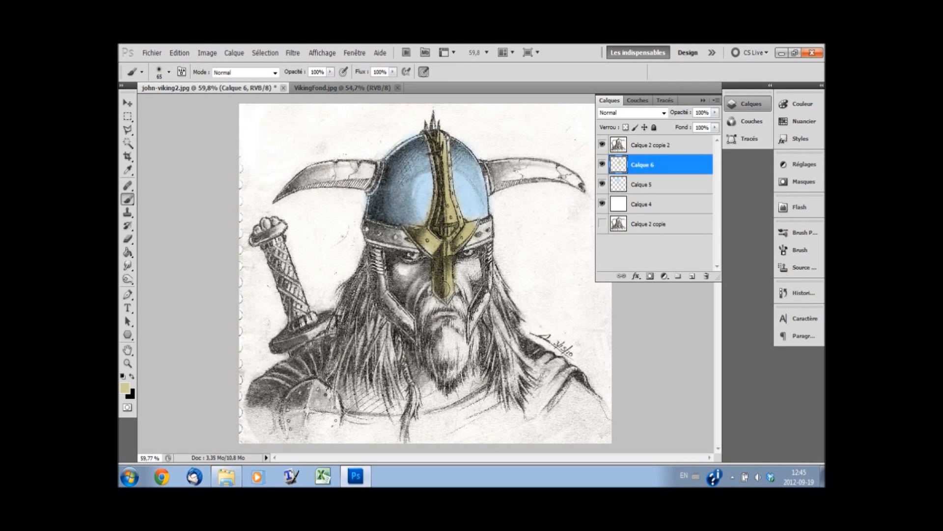
mouse_move(448, 289)
mouse_down()
mouse_move(430, 248)
mouse_move(484, 231)
mouse_up()
drag(433, 125, 423, 137)
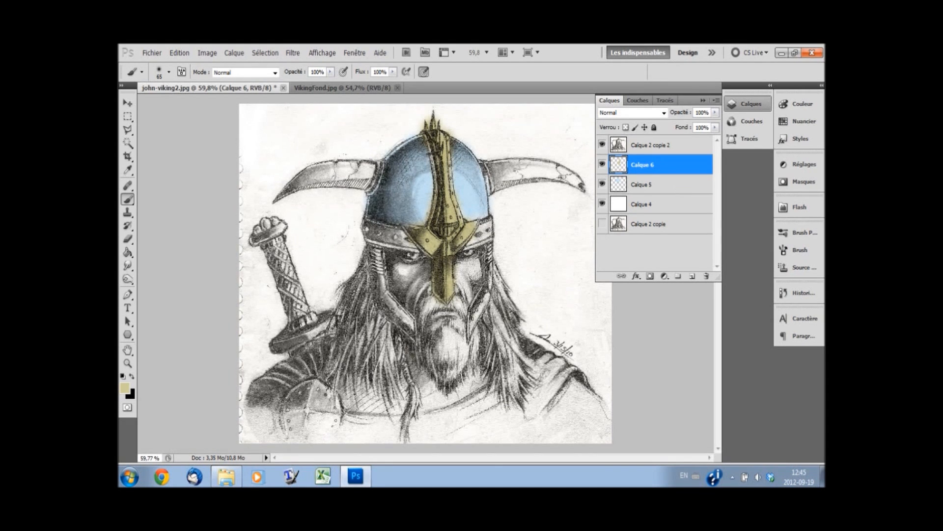
Step: Add a new layer between Calque 6 and Calque 5, and set the foreground colour to a darker olive
click(692, 277)
drag(658, 167, 648, 194)
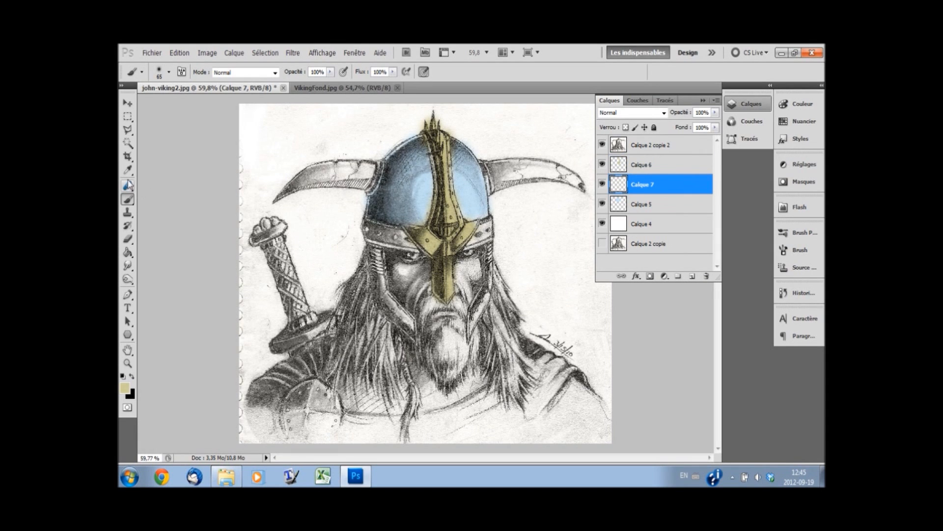
click(124, 388)
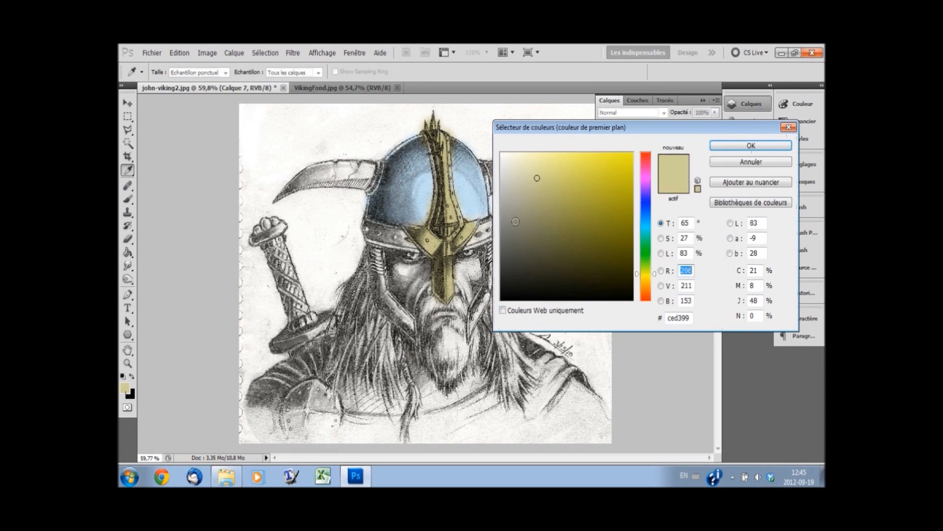
mouse_move(547, 208)
mouse_down()
mouse_move(544, 218)
mouse_move(567, 214)
mouse_up()
click(751, 146)
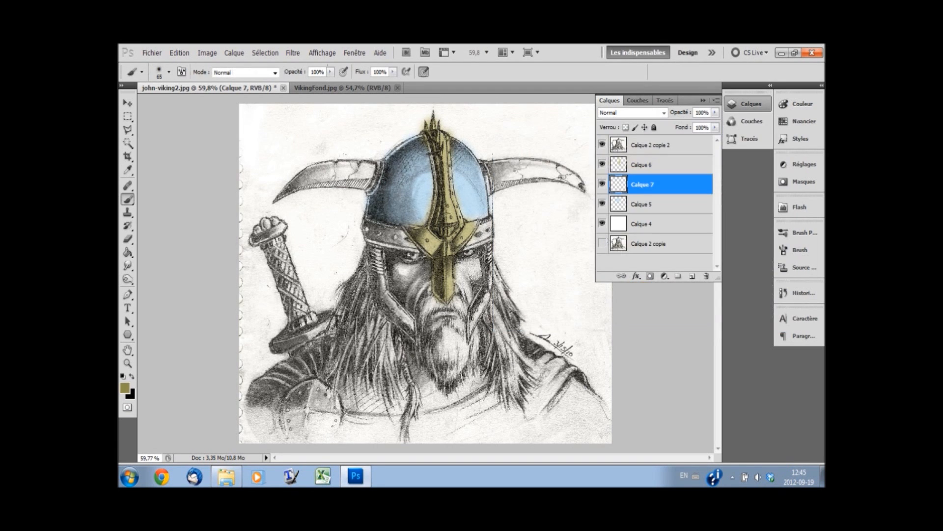
Step: Paint both sides of the helmet's brow band olive on Calque 7 and move that layer below Calque 5
mouse_move(495, 235)
mouse_down()
mouse_move(487, 226)
mouse_move(464, 240)
mouse_move(473, 245)
mouse_move(487, 229)
mouse_up()
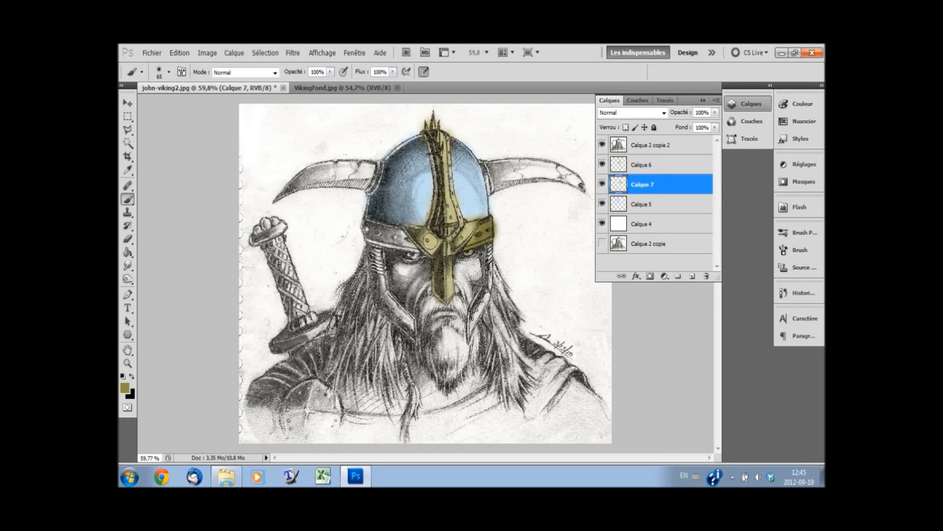
mouse_move(426, 241)
mouse_down()
mouse_move(364, 231)
mouse_move(393, 227)
mouse_up()
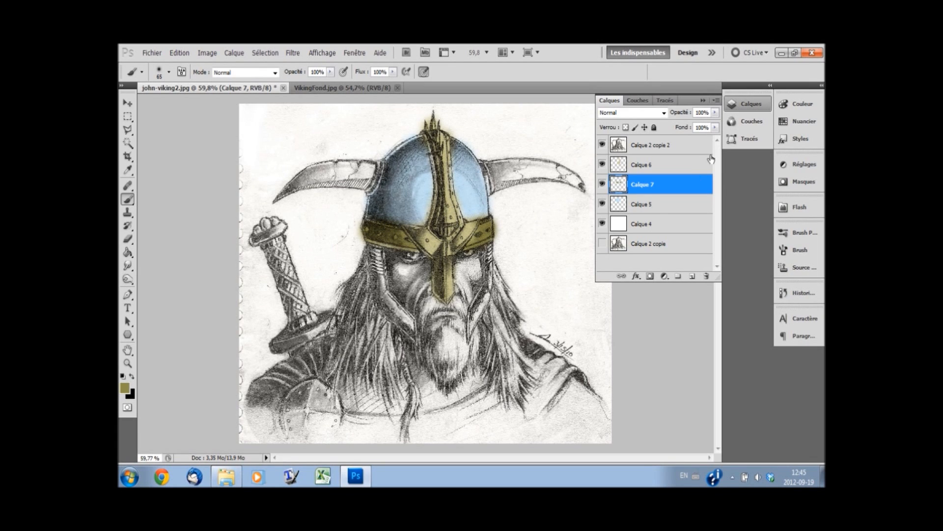
drag(673, 183, 669, 213)
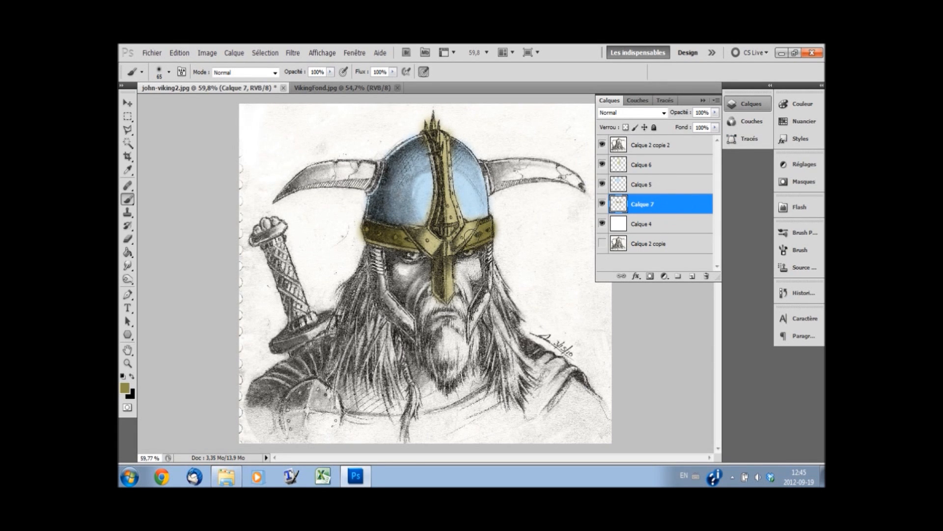
Step: Erase the khaki paint on Calque 6 that spills onto the blue dome on both sides of the crest
click(128, 239)
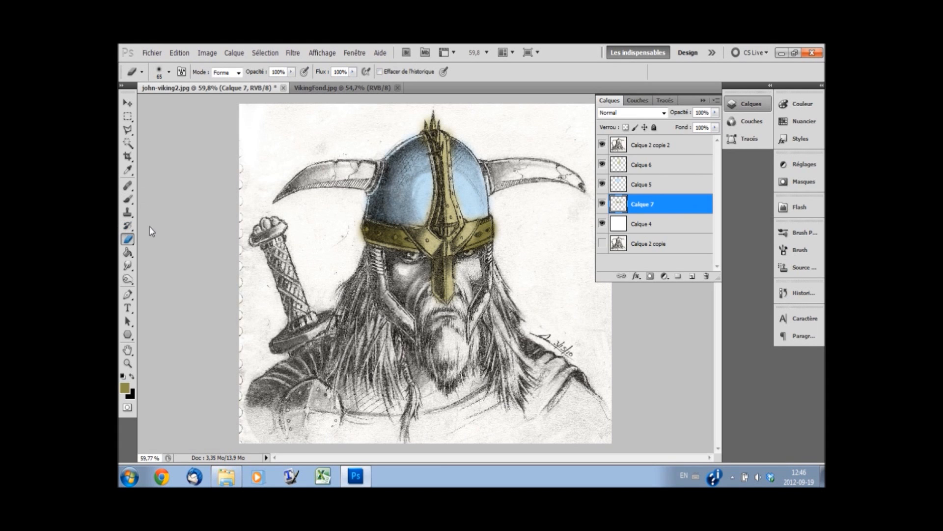
click(652, 168)
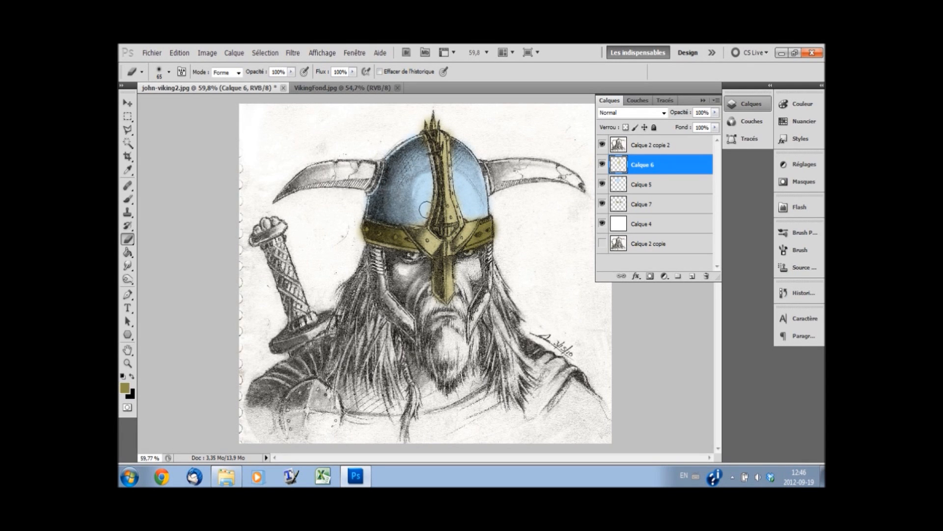
drag(418, 215, 408, 215)
drag(467, 209, 462, 174)
Step: Select the Produit-blended sketch layer, Calque 2 copie 2, as the active layer
click(676, 147)
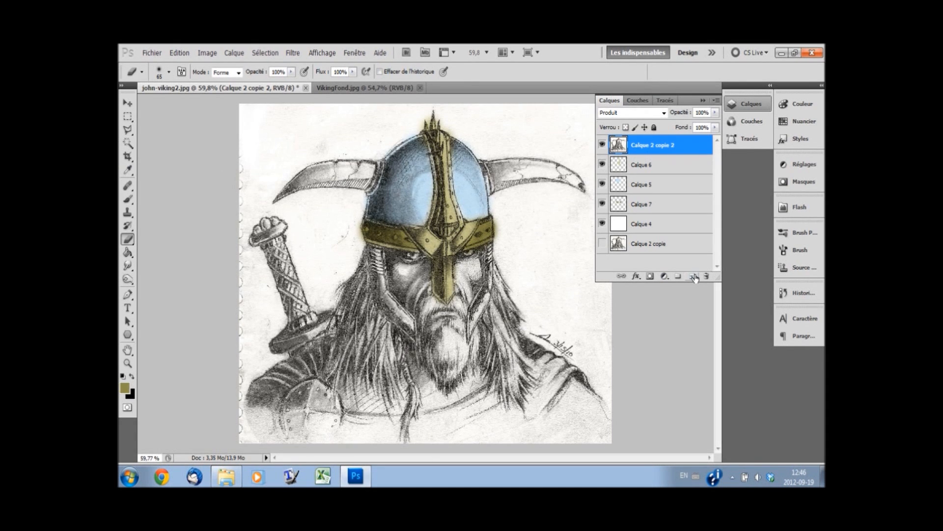
right_click(656, 147)
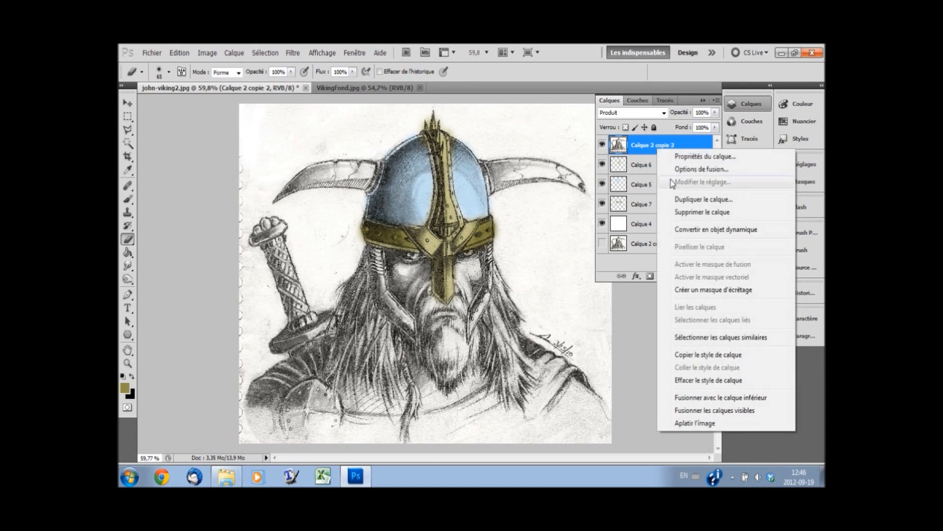
click(687, 200)
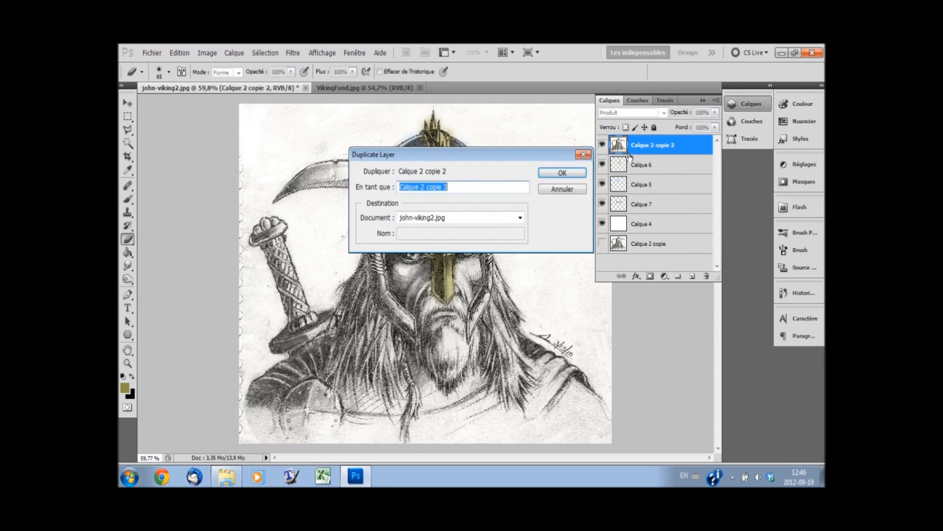
click(581, 190)
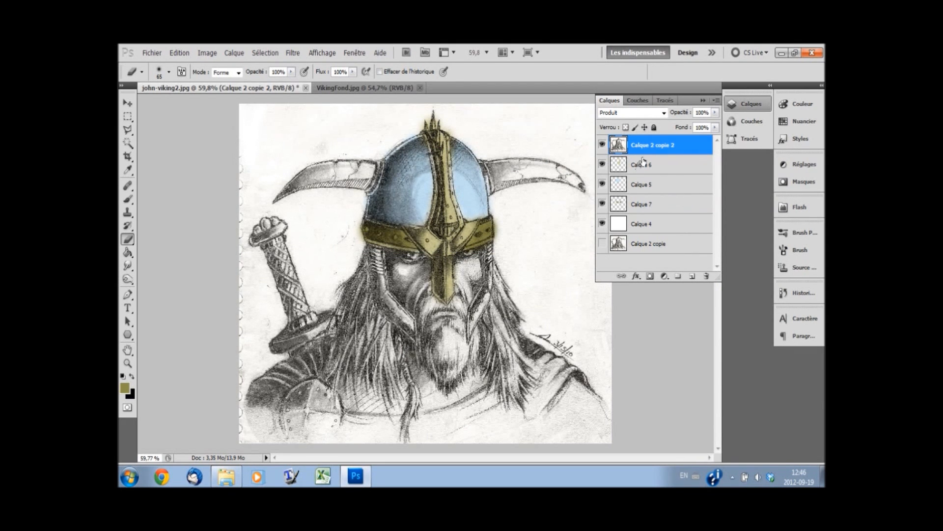
Step: Erase the grey paper texture along the drawing's left edge, above the horns and beside the right hair, including the signature, on Calque 2 copie 2
mouse_move(241, 138)
mouse_down()
mouse_move(238, 423)
mouse_move(236, 407)
mouse_up()
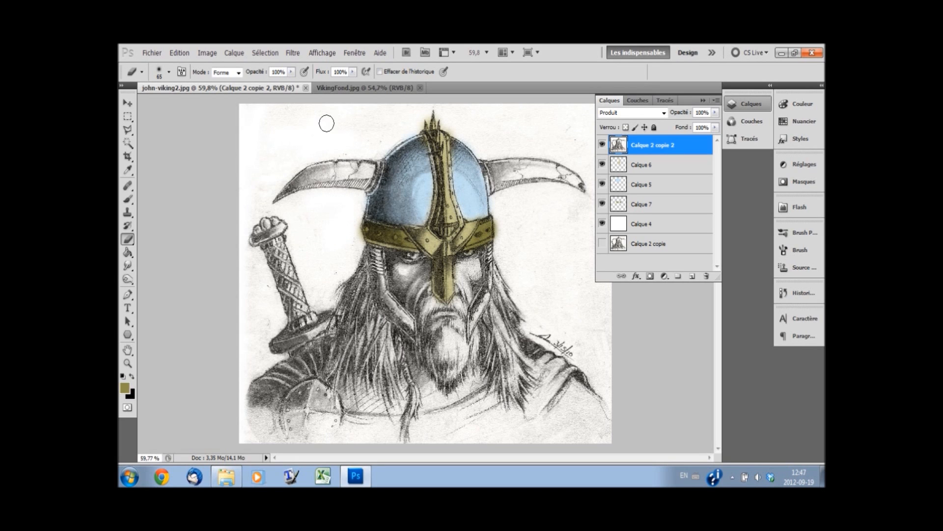
mouse_move(375, 110)
mouse_down()
mouse_move(330, 123)
mouse_move(383, 131)
mouse_up()
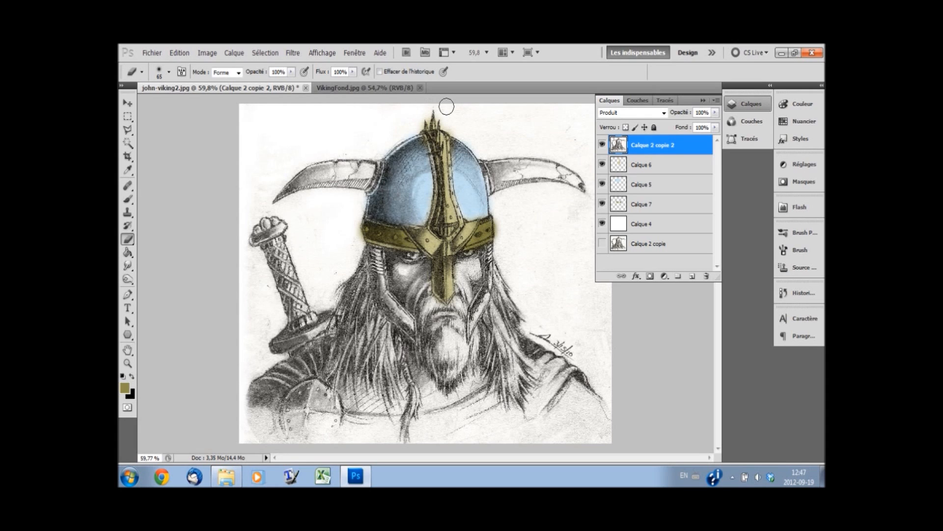
drag(501, 130, 511, 145)
mouse_move(582, 356)
mouse_down()
mouse_move(538, 335)
mouse_move(572, 351)
mouse_move(541, 331)
mouse_up()
drag(508, 211, 508, 204)
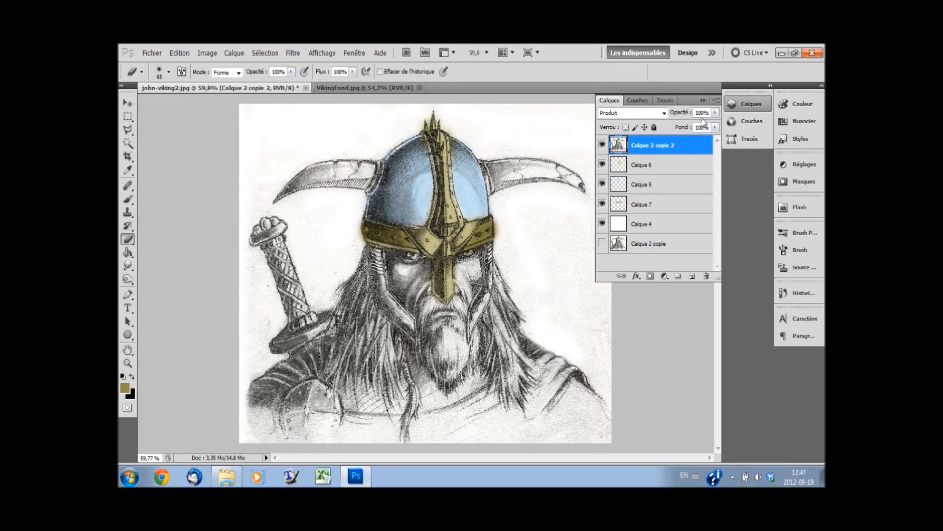
key(F7)
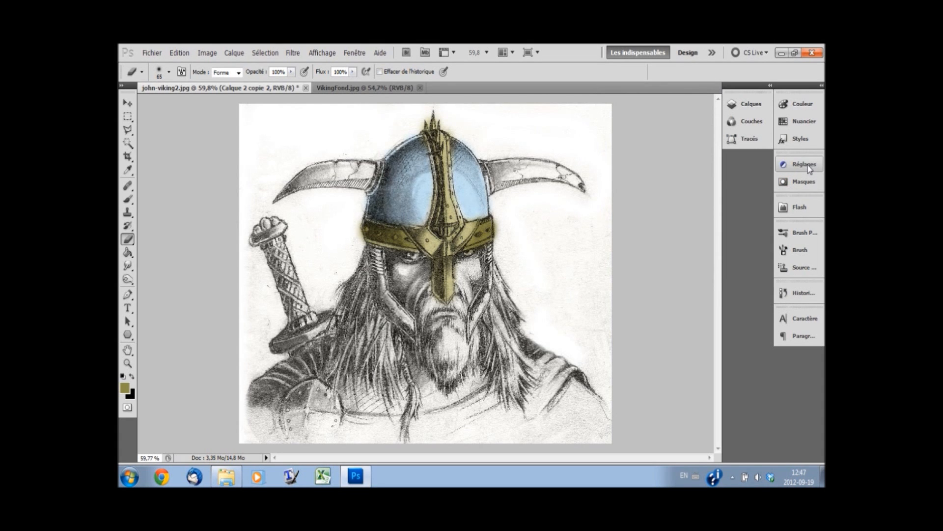
click(746, 105)
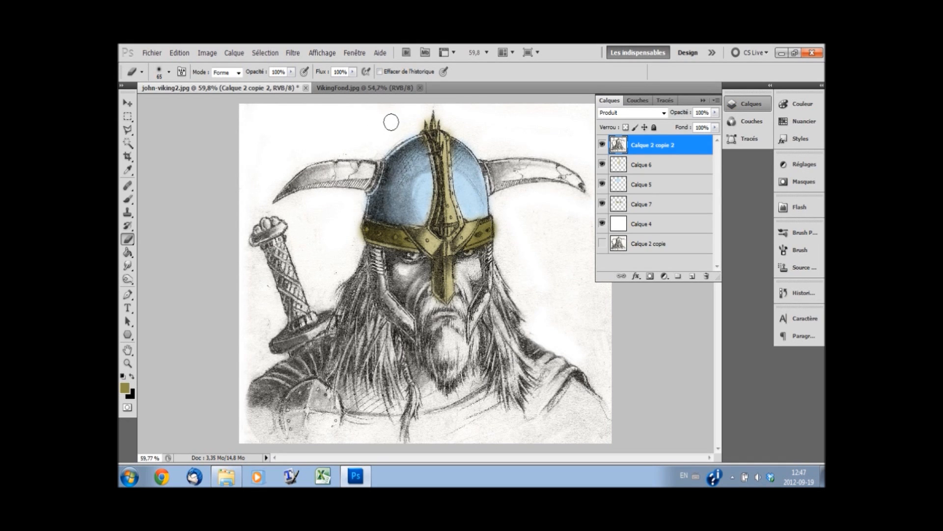
Step: Erase more background specks above the helmet, around the left horn and sword, and beside the right hair on Calque 2 copie 2
mouse_move(442, 101)
mouse_down()
mouse_move(498, 141)
mouse_move(574, 154)
mouse_up()
click(634, 247)
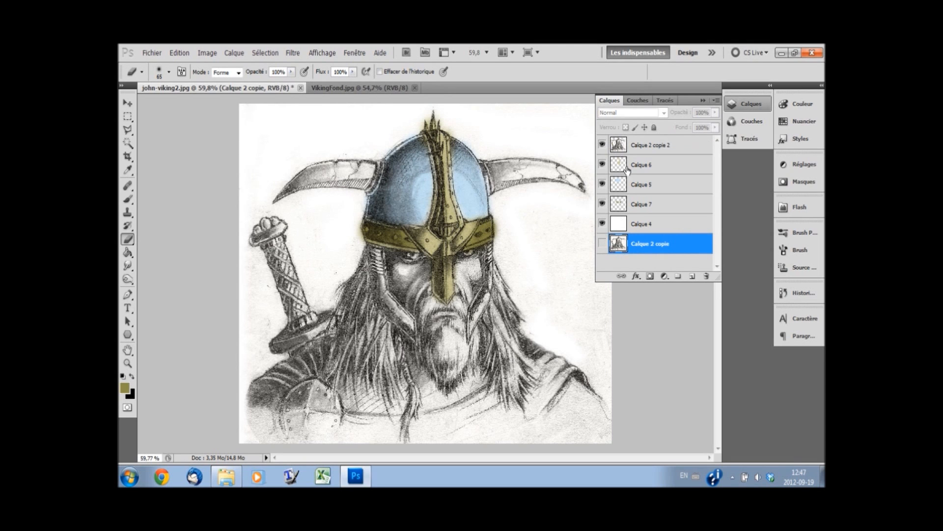
click(636, 144)
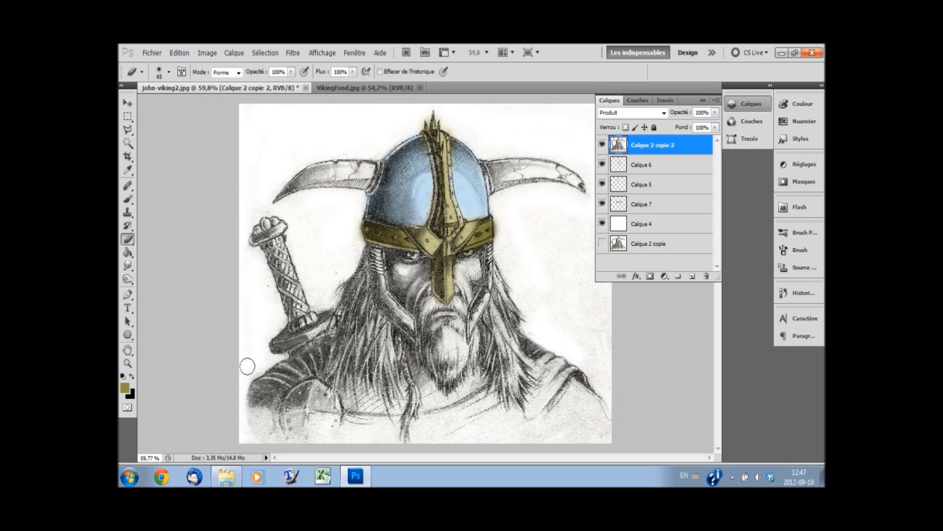
mouse_move(331, 253)
mouse_down()
mouse_move(316, 280)
mouse_move(297, 208)
mouse_move(281, 208)
mouse_up()
drag(300, 156, 367, 122)
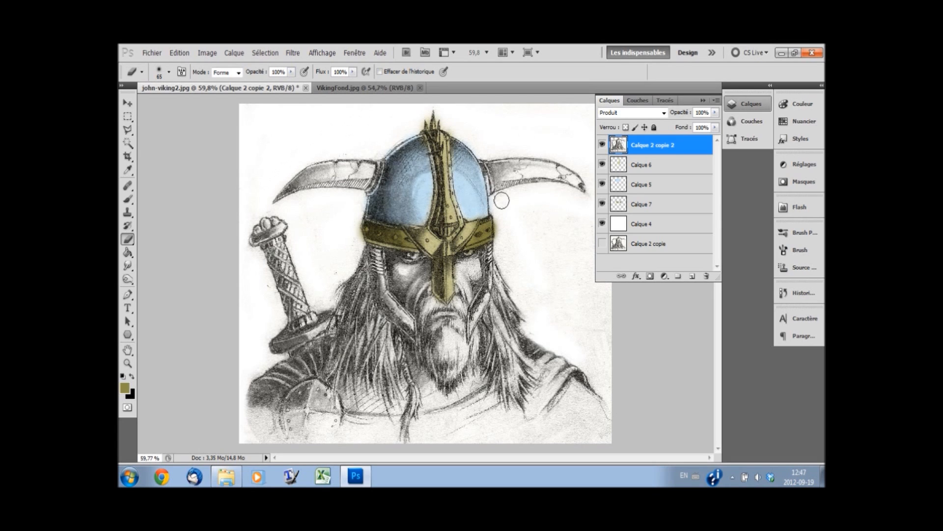
drag(547, 200, 565, 295)
click(601, 145)
click(601, 145)
Step: Duplicate Calque 2 copie 2 as Calque 2 copie 3 and set the original's opacity to 50%
right_click(644, 148)
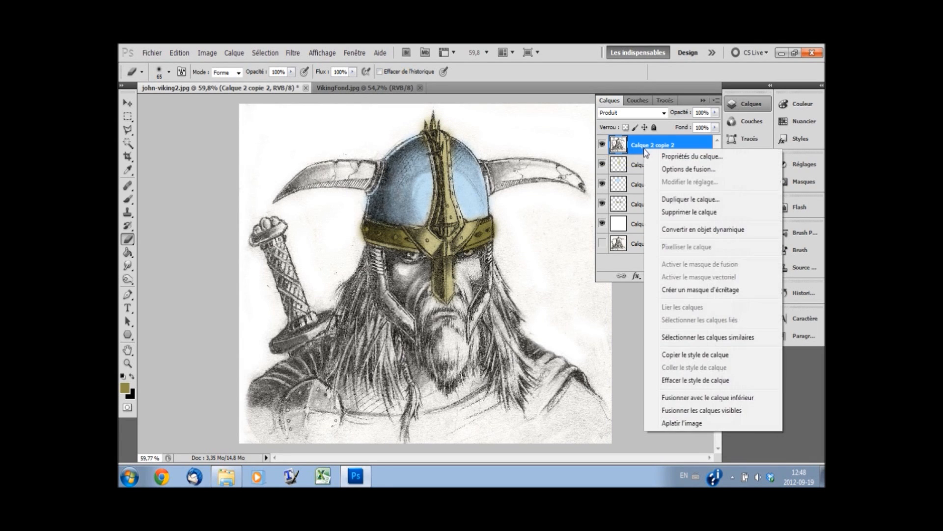
click(687, 203)
click(556, 175)
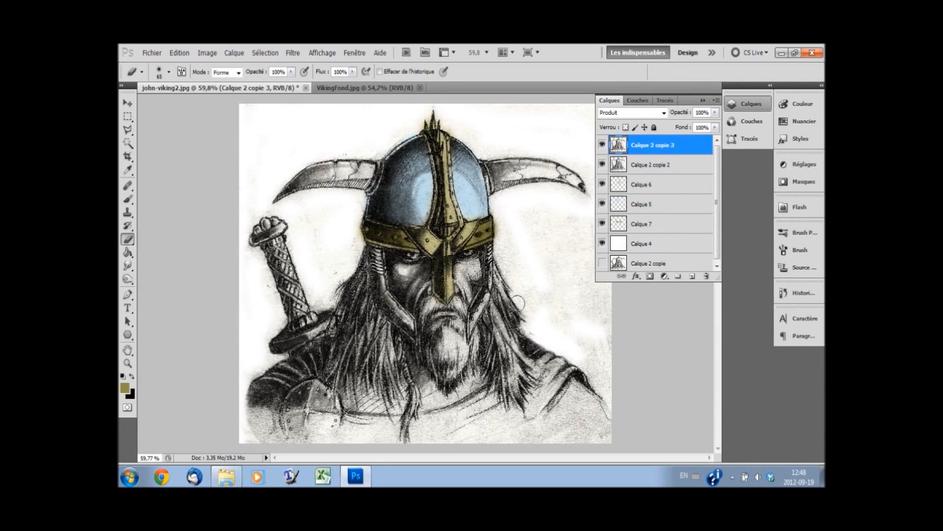
click(644, 170)
click(715, 113)
drag(715, 129, 692, 131)
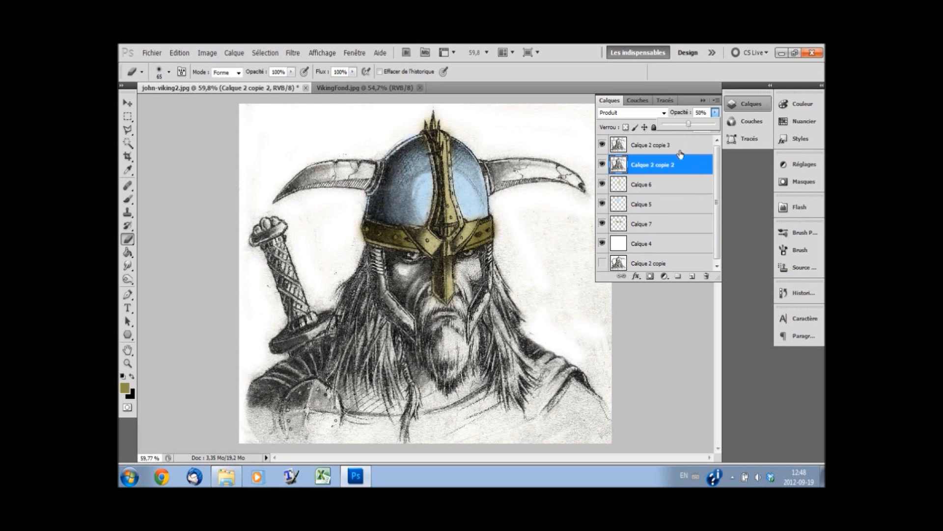
Step: Set the opacity of Calque 2 copie 3 to 81%
click(680, 147)
click(715, 113)
drag(717, 125, 693, 129)
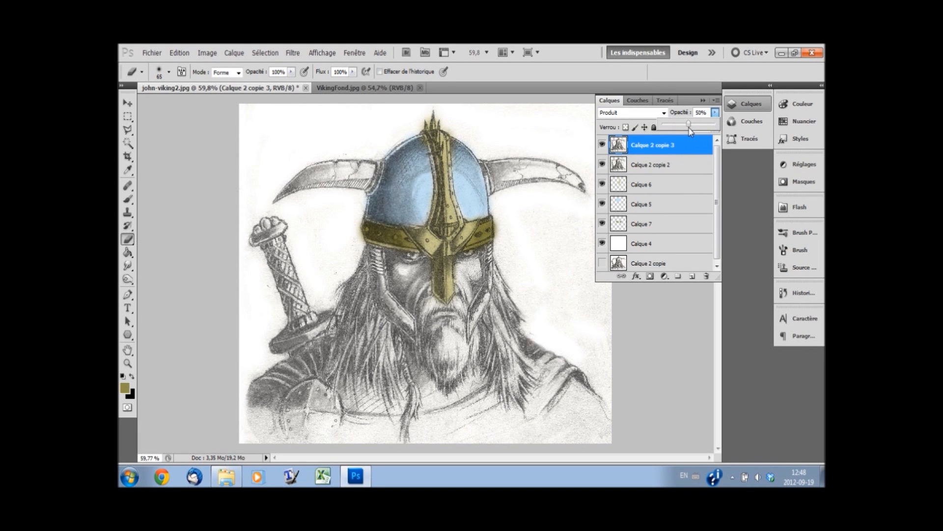
drag(693, 129, 701, 129)
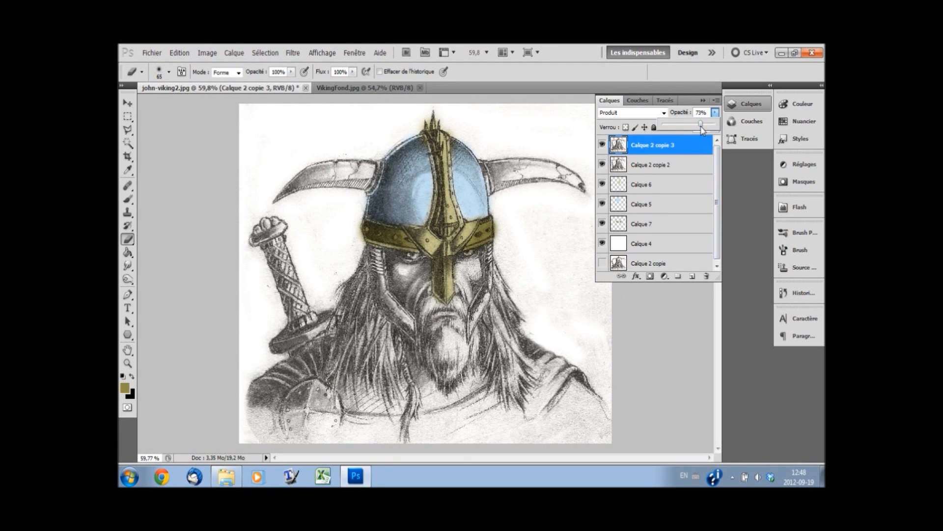
drag(705, 128, 707, 129)
Step: Open the Etalement artistic filter on Calque 2 copie 2 and fit the whole drawing in its preview
click(688, 162)
click(687, 162)
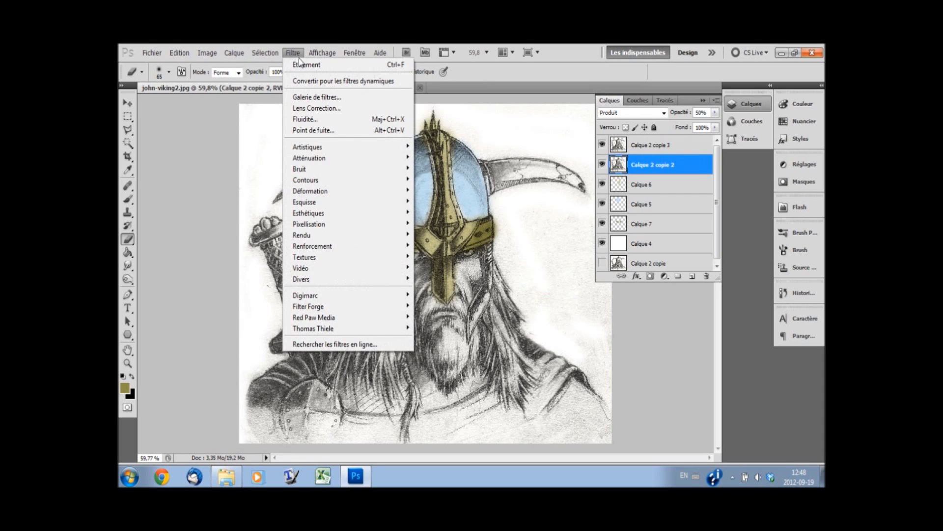
mouse_move(367, 151)
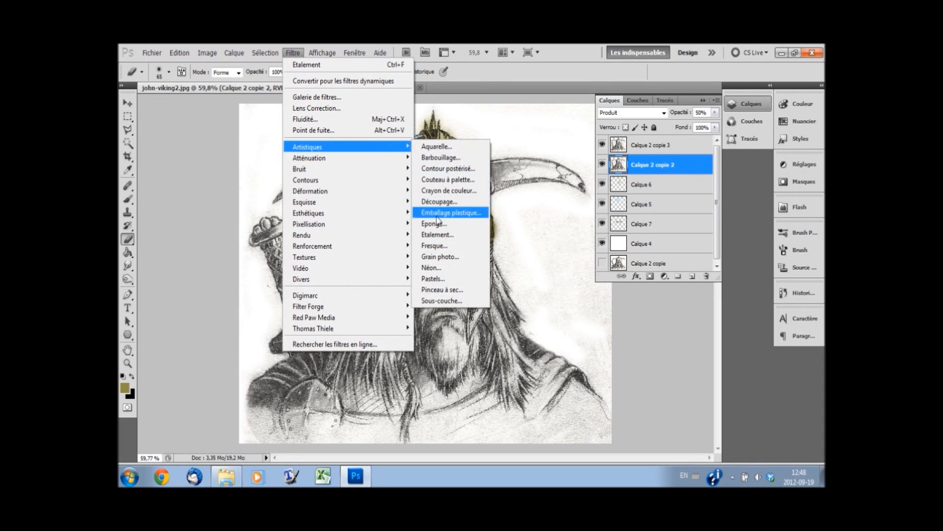
key(Escape)
key(Escape)
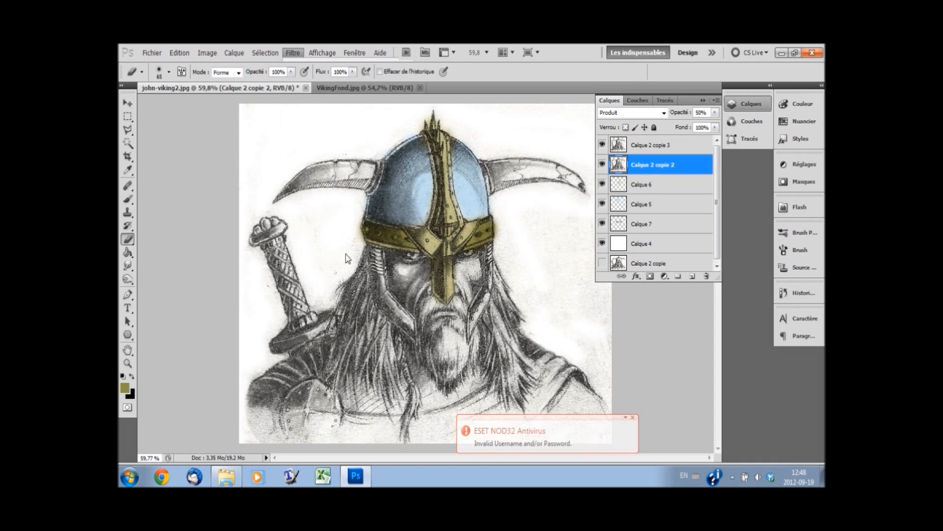
click(634, 419)
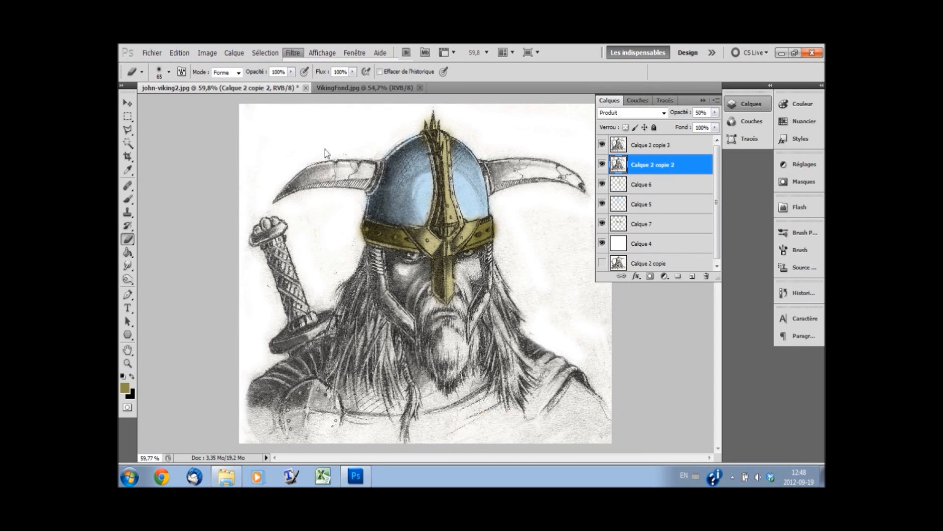
click(320, 88)
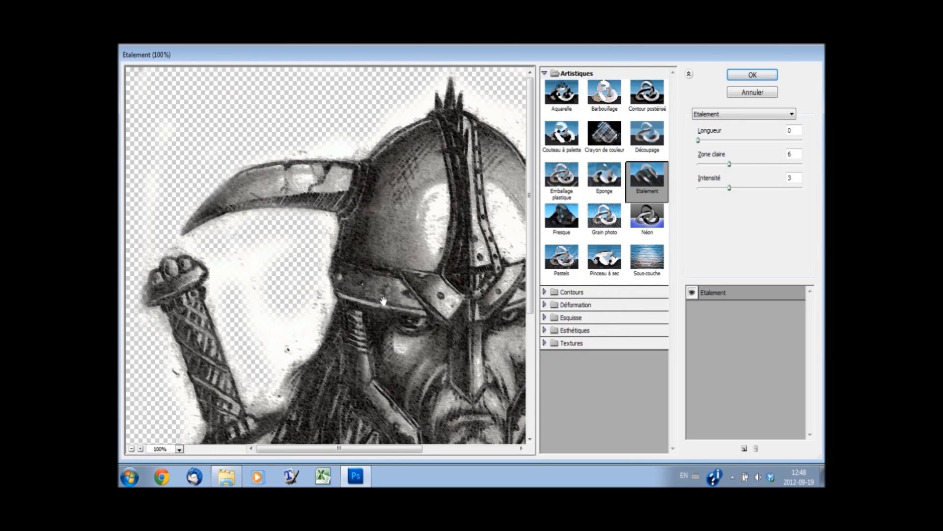
alt+click(375, 329)
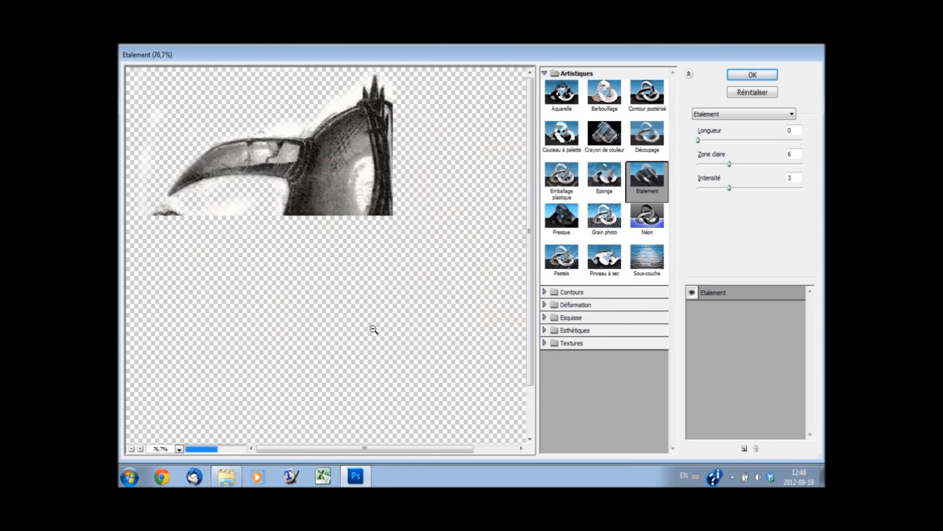
alt+click(374, 327)
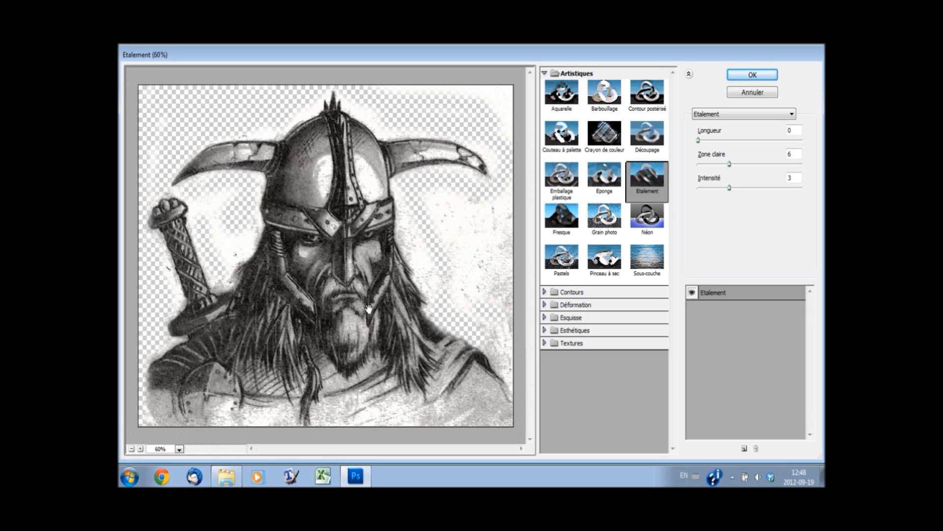
Step: Apply Etalement to Calque 2 copie 2 with Longueur 1, Zone claire 13 and Intensité 2, and compare with the layer hidden
drag(730, 194, 725, 194)
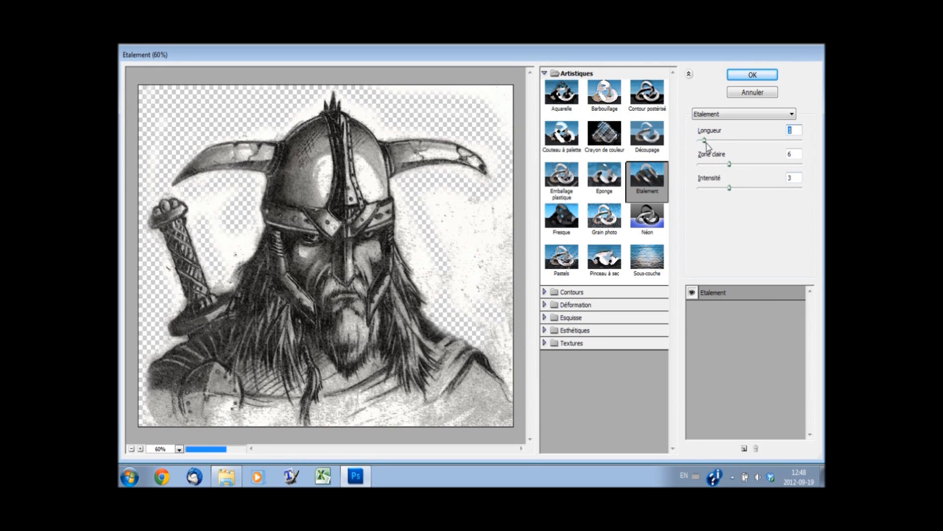
drag(698, 141, 706, 141)
drag(732, 191, 720, 191)
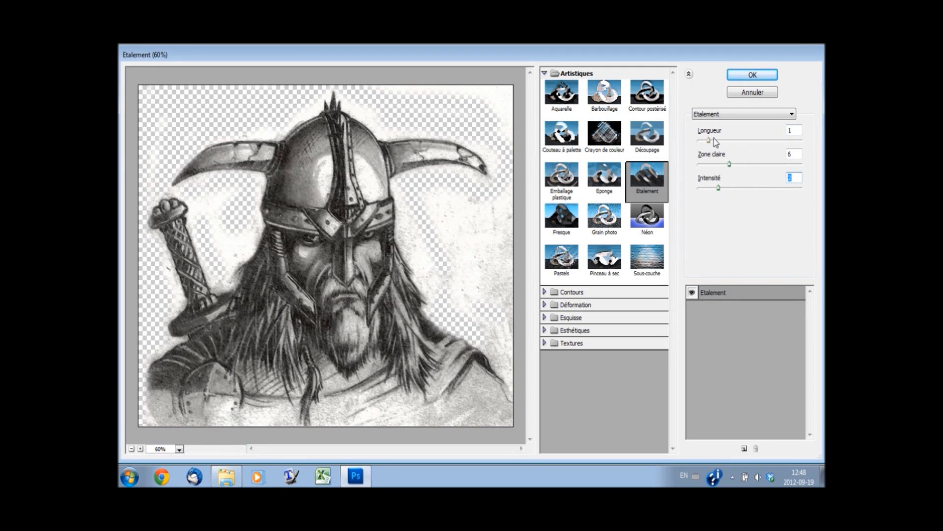
drag(731, 164, 766, 166)
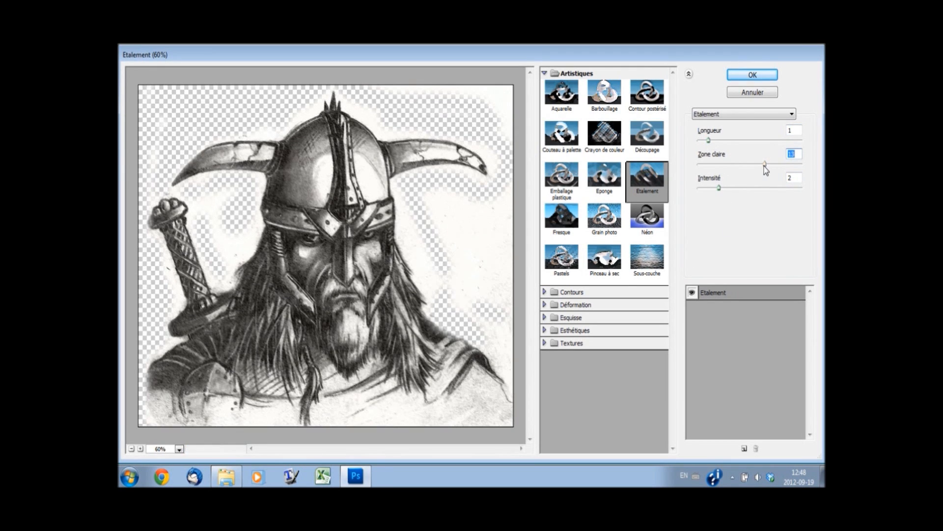
click(759, 79)
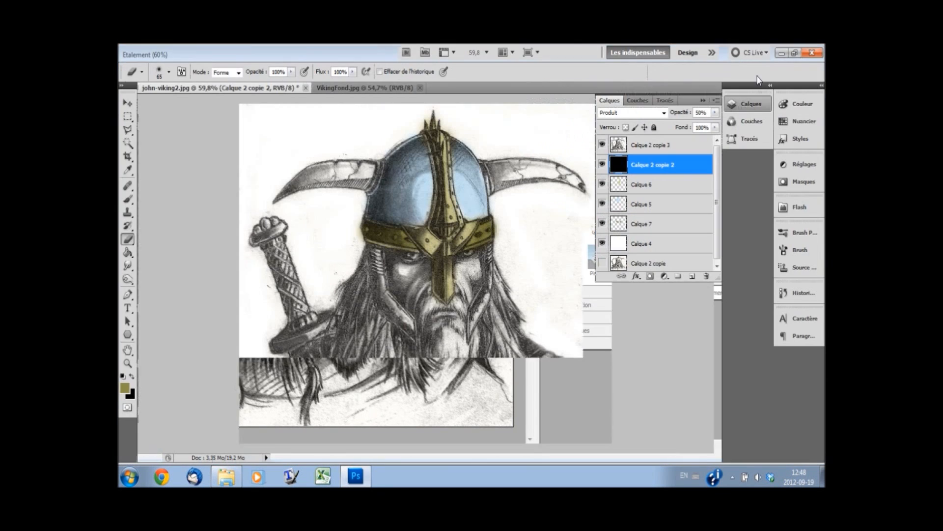
click(602, 165)
click(602, 165)
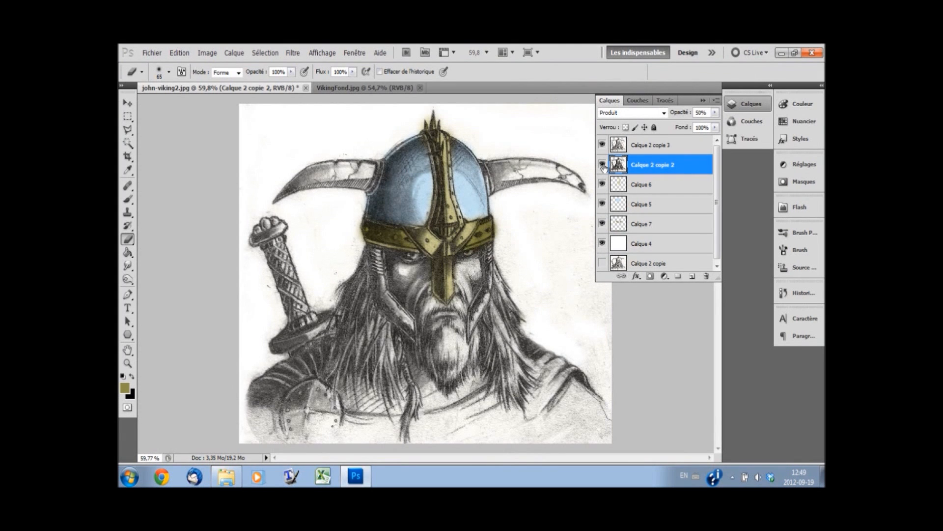
Step: Set the opacity of Calque 2 copie 3 to 91%, hiding Calque 2 copie 2 temporarily to compare the shading
click(603, 165)
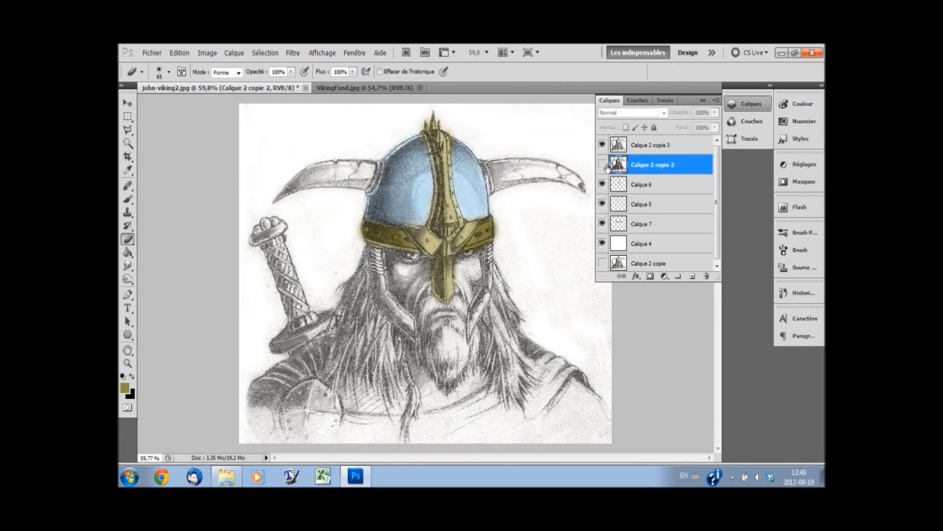
click(649, 147)
click(715, 112)
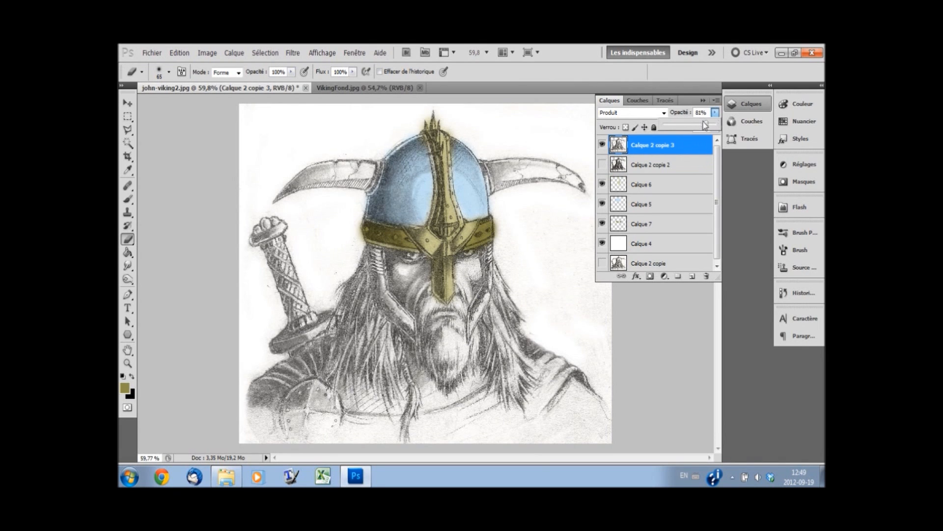
drag(709, 126, 719, 125)
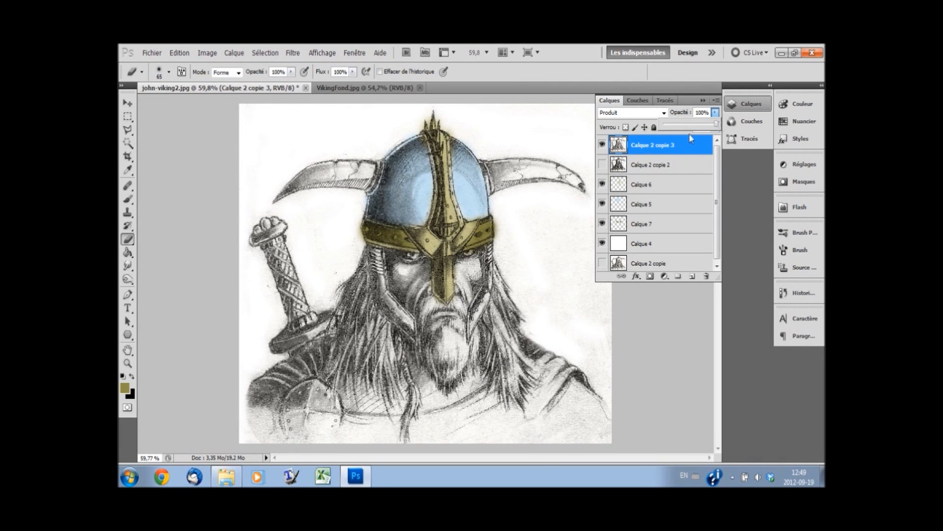
click(603, 164)
click(715, 112)
mouse_move(716, 126)
mouse_down()
mouse_move(704, 128)
mouse_move(711, 127)
mouse_up()
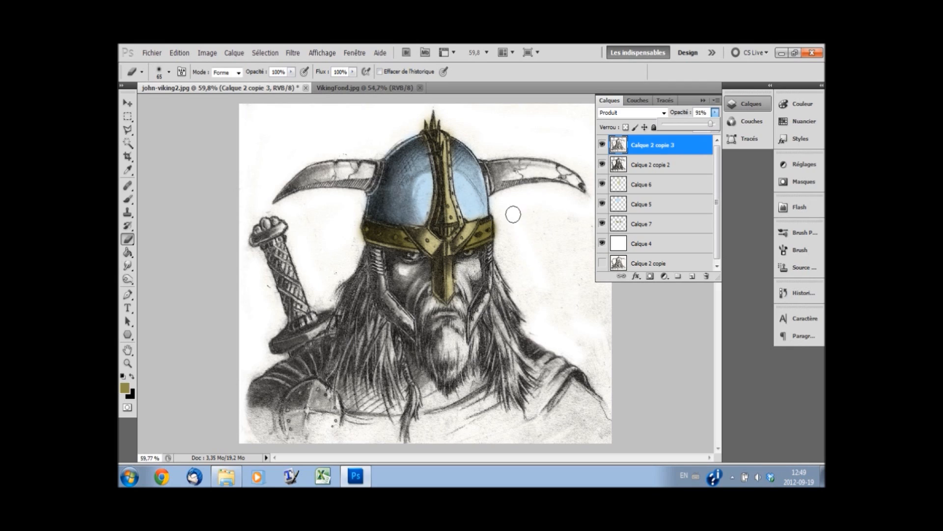
scroll(491, 305, up, 3)
scroll(486, 296, up, 2)
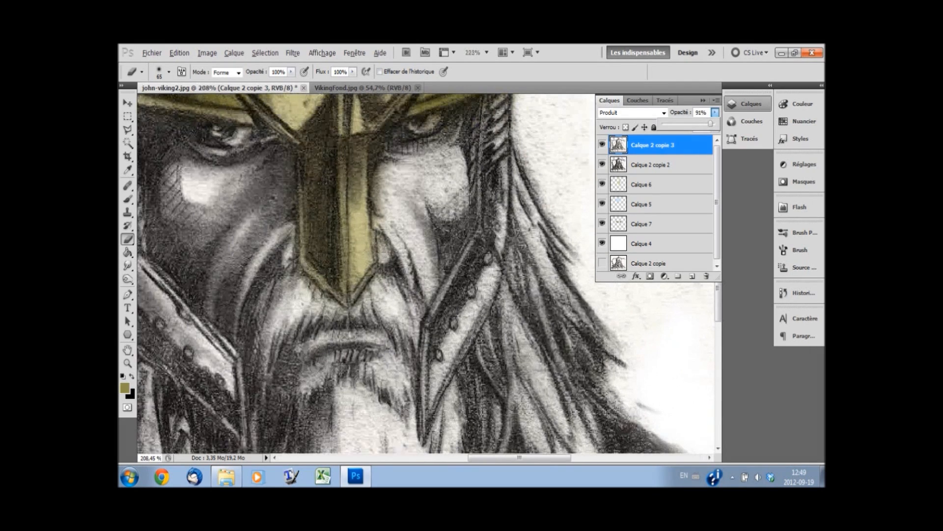
key(alt)
scroll(486, 297, down, 5)
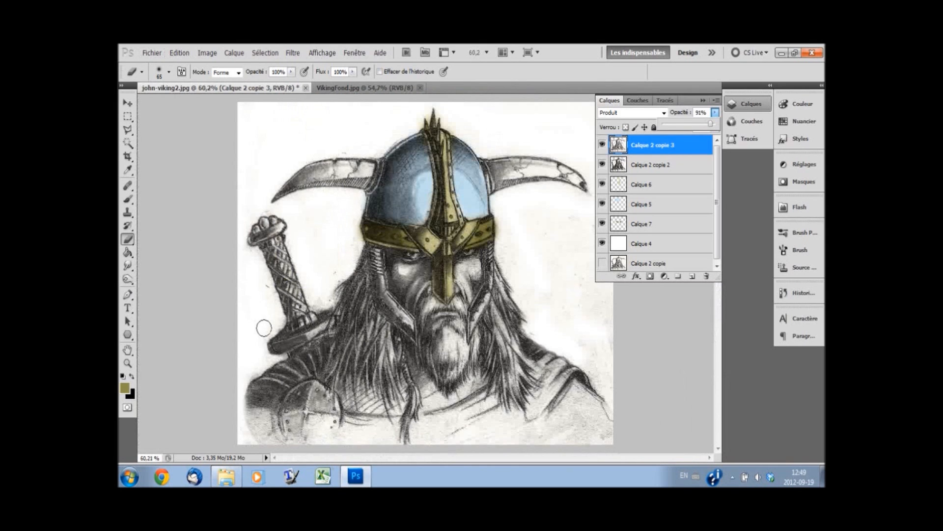
Step: Examine the shading of the face, hair and sword hilt up close, and return to the whole drawing
scroll(272, 268, up, 2)
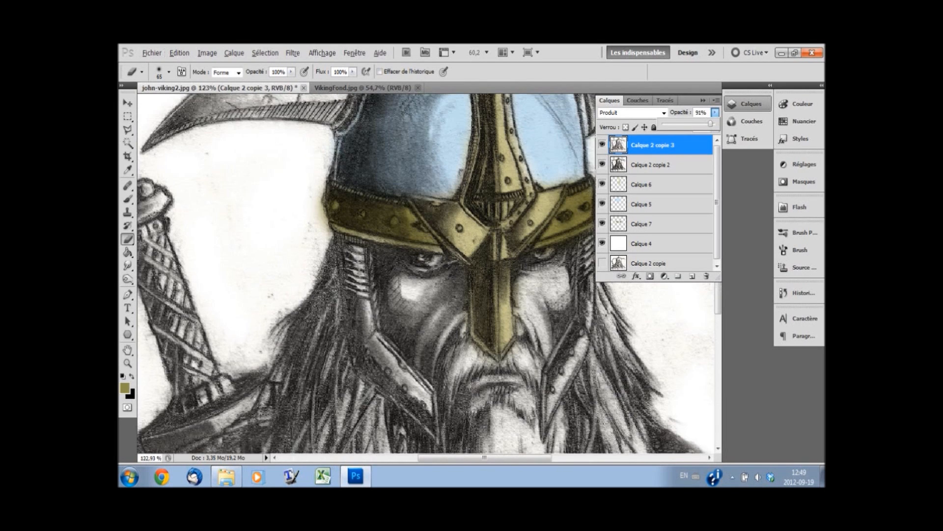
scroll(210, 321, up, 2)
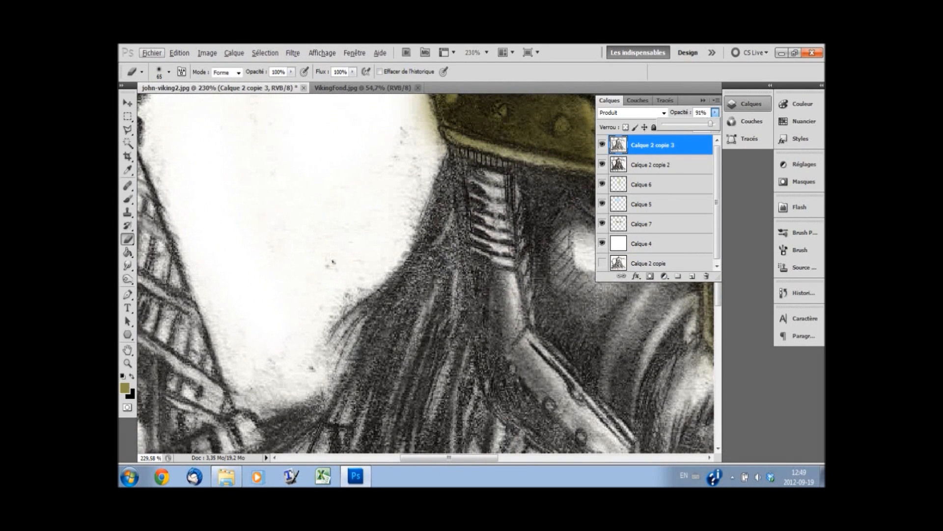
drag(464, 458, 408, 459)
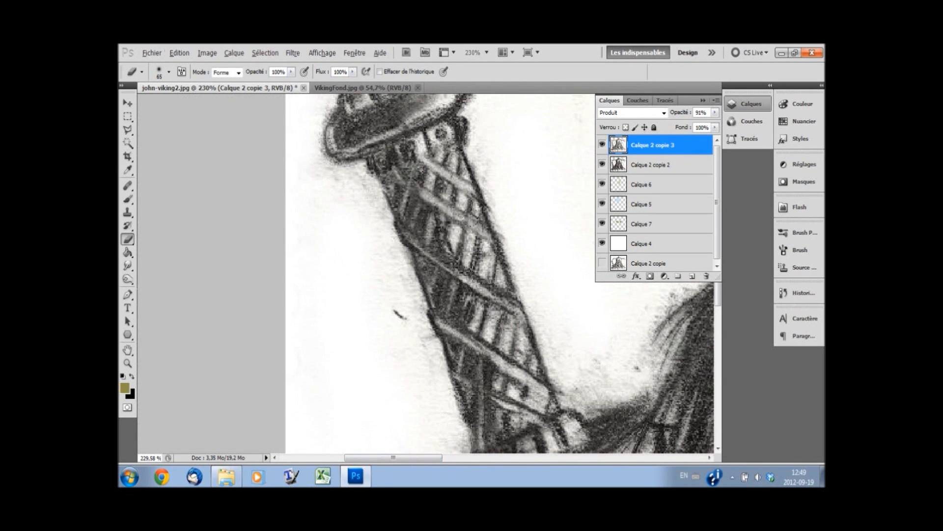
scroll(494, 244, down, 4)
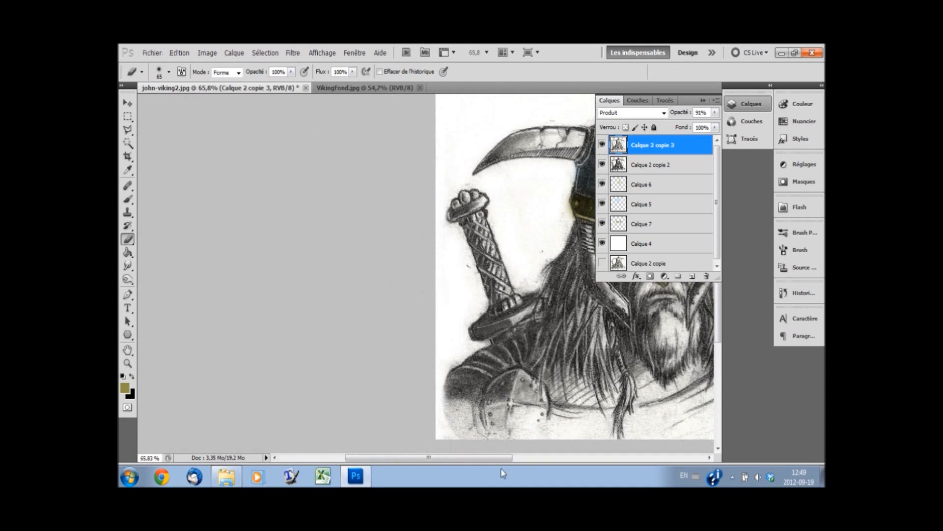
drag(490, 458, 572, 458)
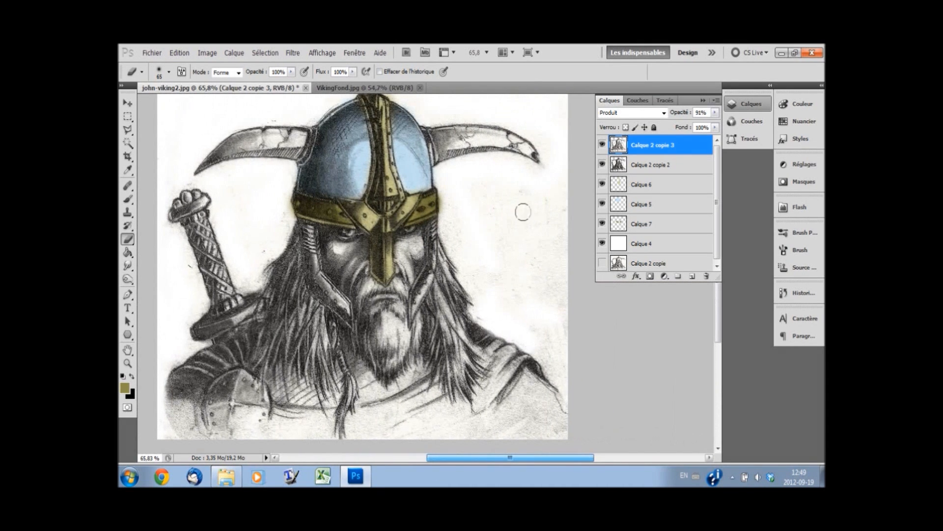
scroll(490, 236, down, 1)
Step: Hide and show Calque 2 copie 2 to compare the shading, and set its opacity to 50%
click(660, 167)
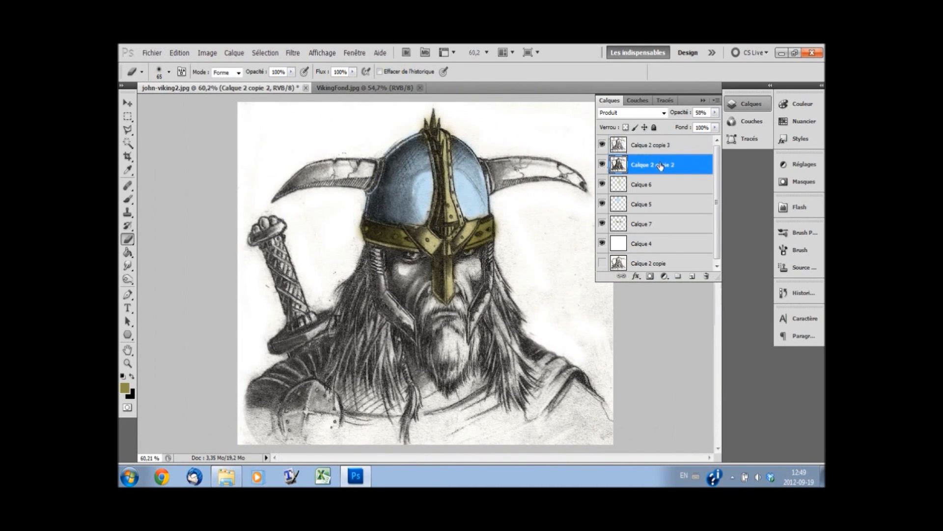
click(602, 165)
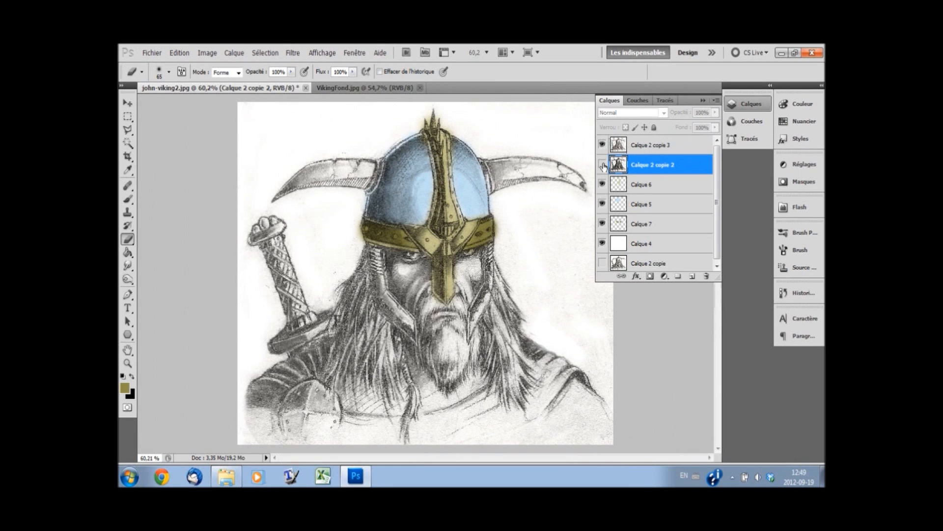
click(602, 165)
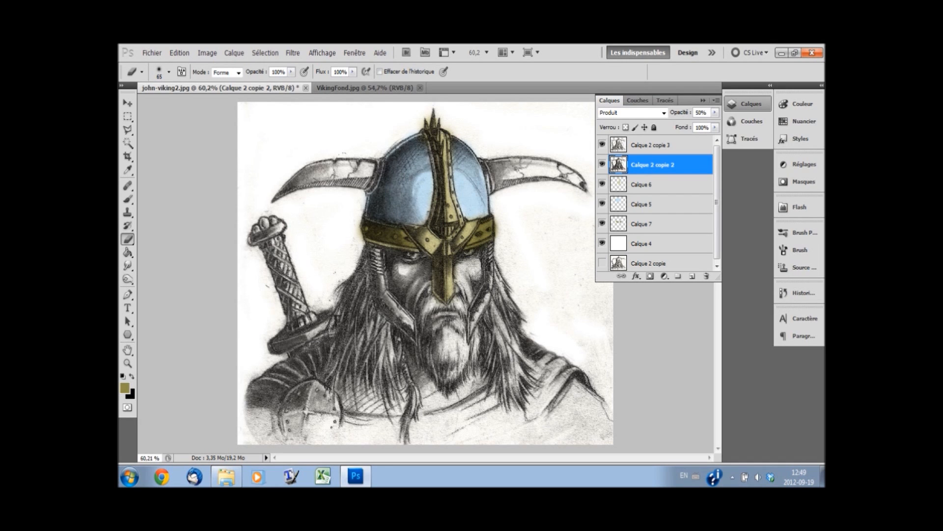
Step: Compare the working drawing john-viking2.jpg with the coloured Viking in VikingFond.jpg, ending on VikingFond.jpg
click(328, 87)
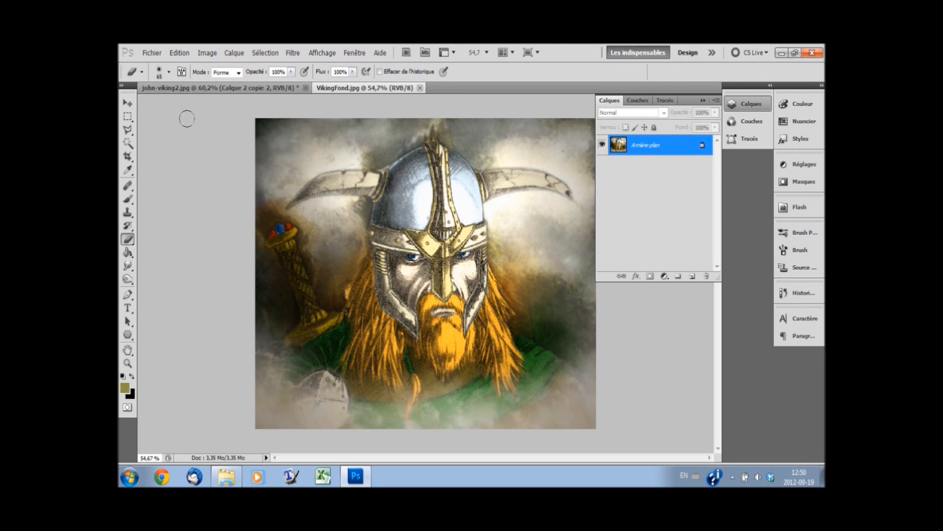
click(194, 87)
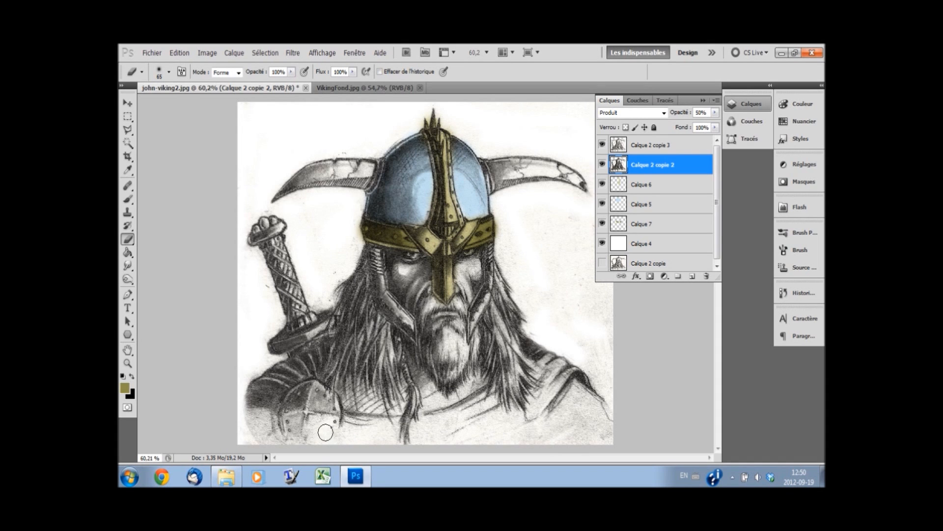
click(401, 92)
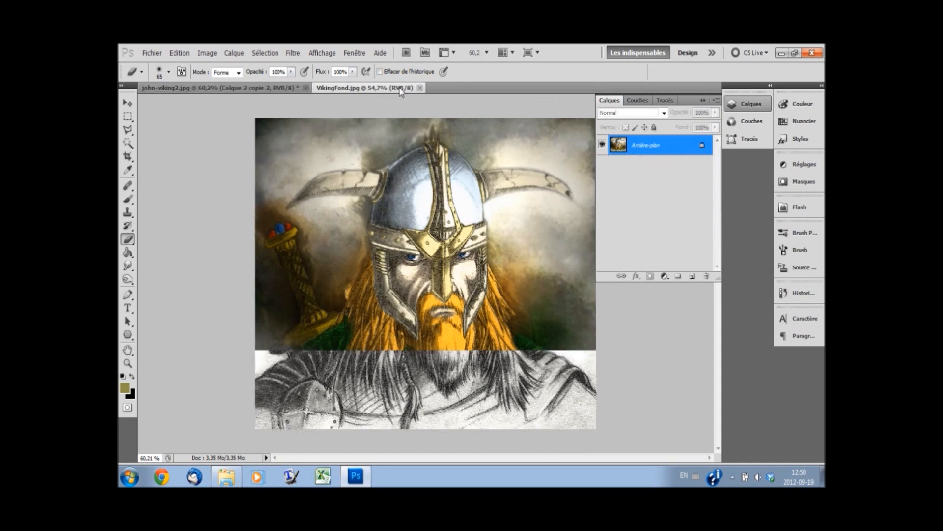